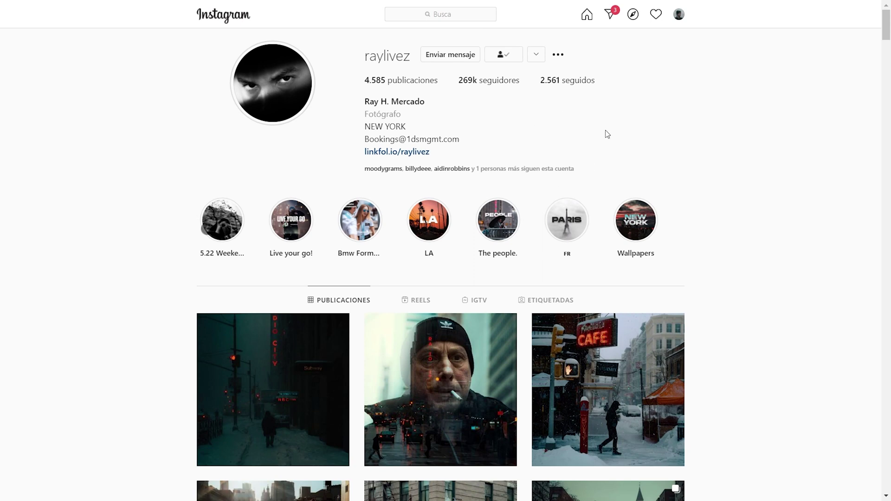
Browse the Instagram feed, opening the Radio City snowy street post and the protest collage post's next image.
scroll(805, 213, down, 6)
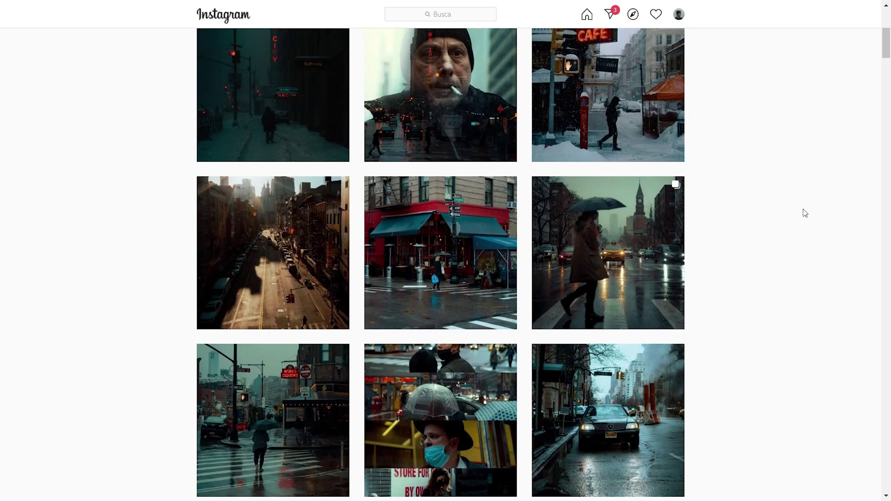
scroll(865, 238, down, 1)
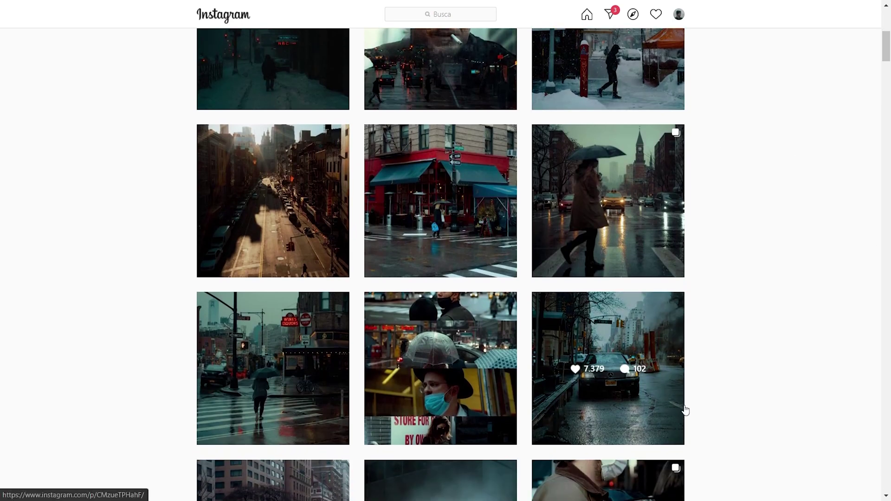
scroll(758, 305, up, 2)
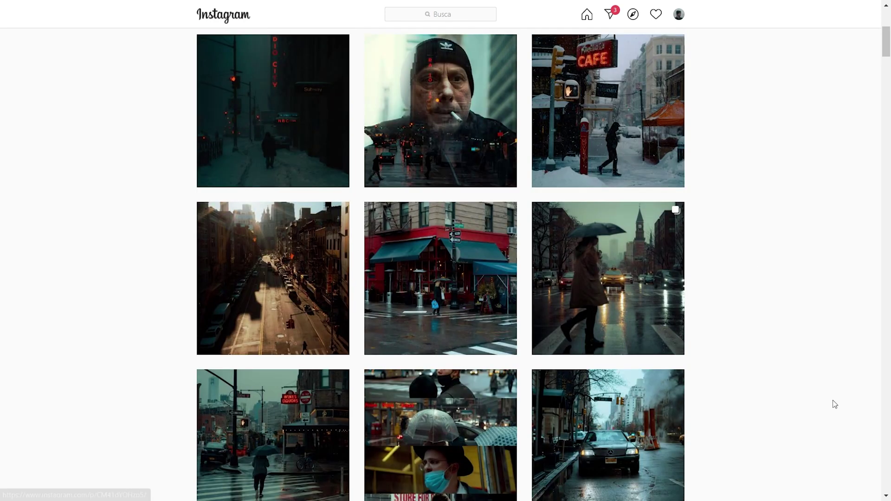
click(314, 142)
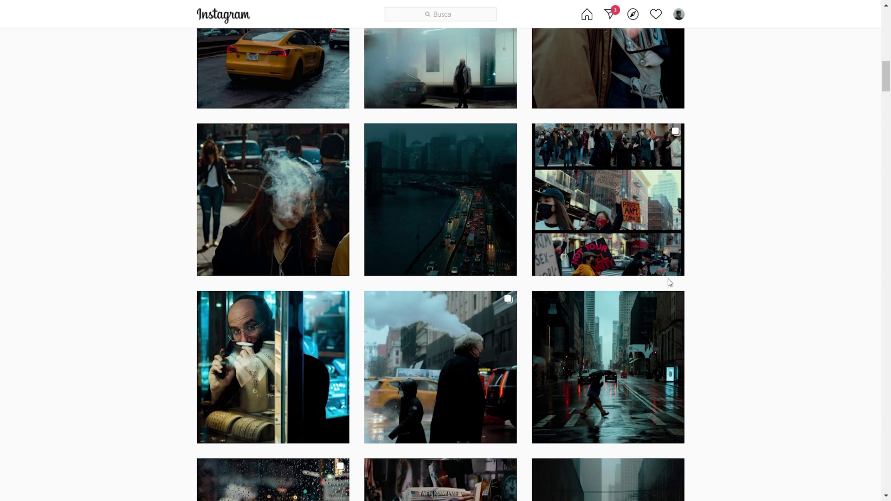
click(589, 214)
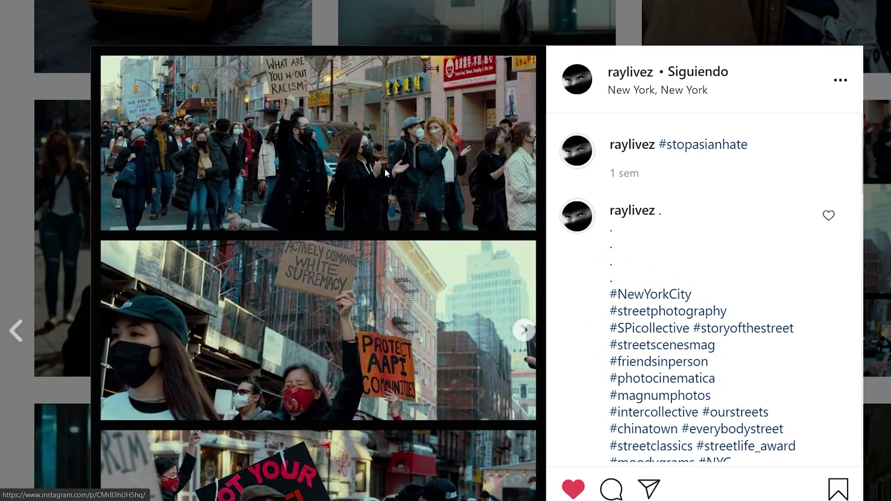
scroll(440, 308, down, 1)
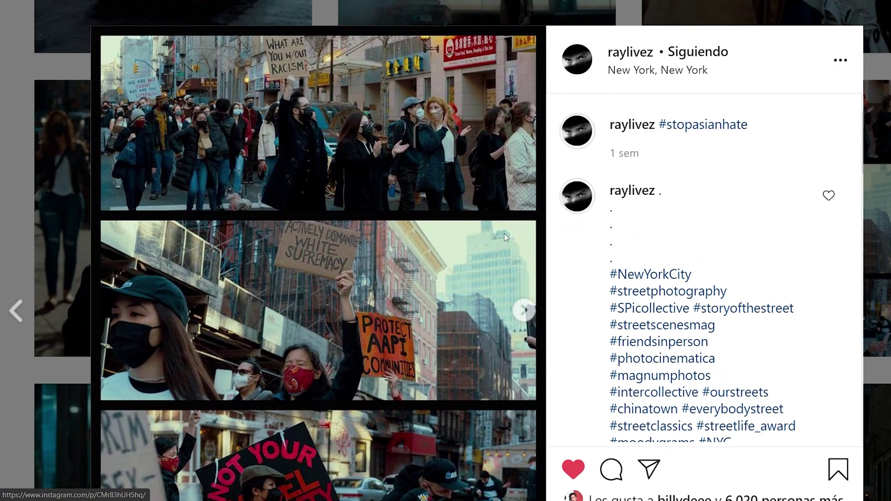
click(525, 316)
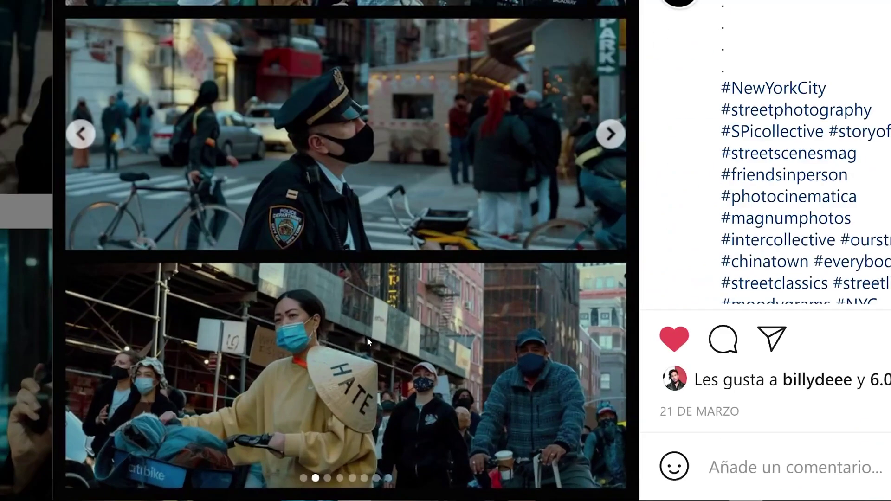
Scroll further down, open the white BMW car post, then close it back to the grid.
scroll(367, 337, down, 1)
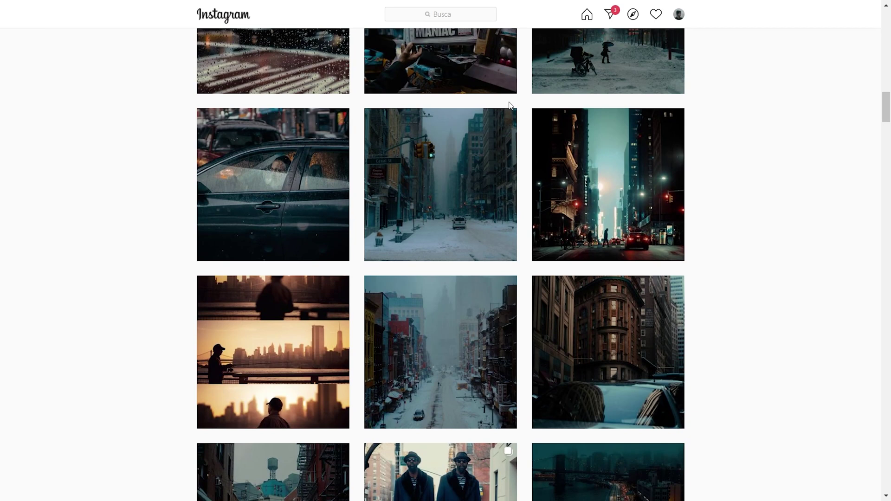
scroll(700, 249, down, 3)
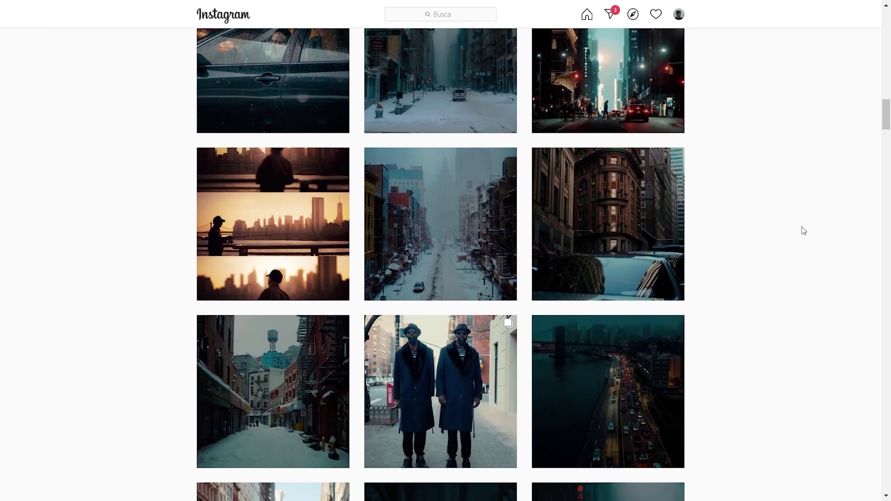
scroll(806, 237, down, 3)
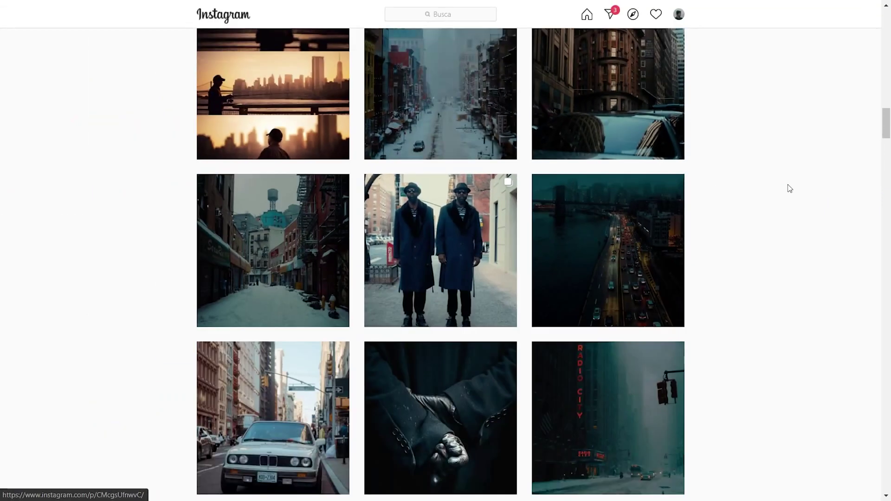
scroll(787, 187, down, 5)
click(274, 167)
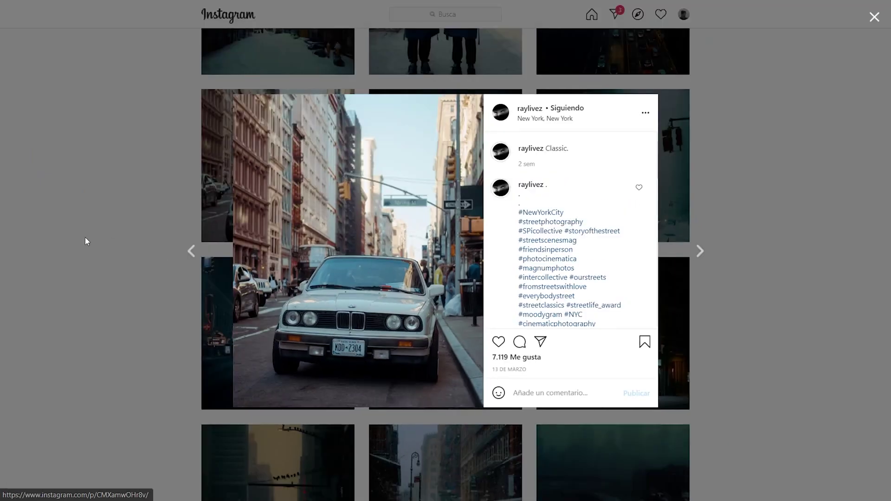
click(85, 238)
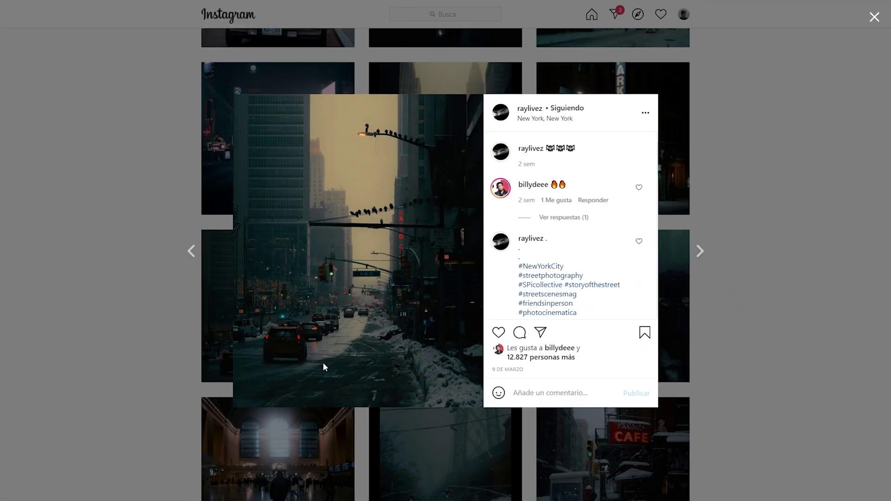
click(93, 310)
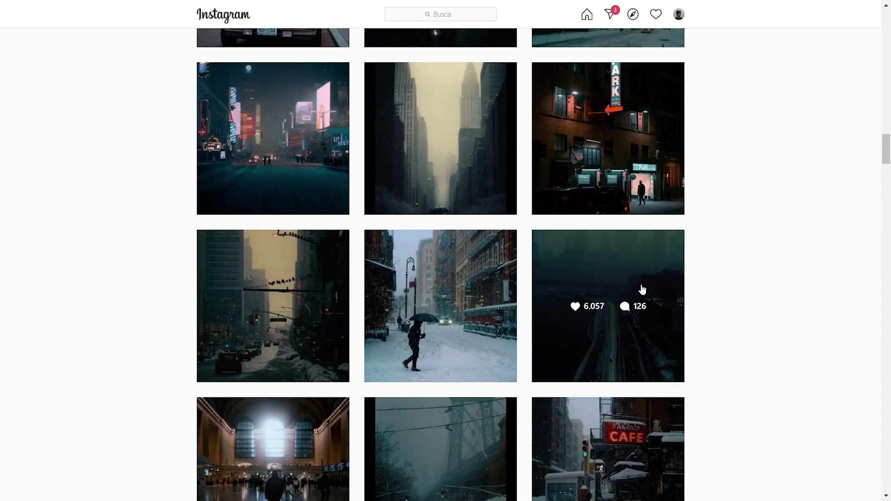
scroll(68, 124, up, 1)
scroll(68, 124, down, 15)
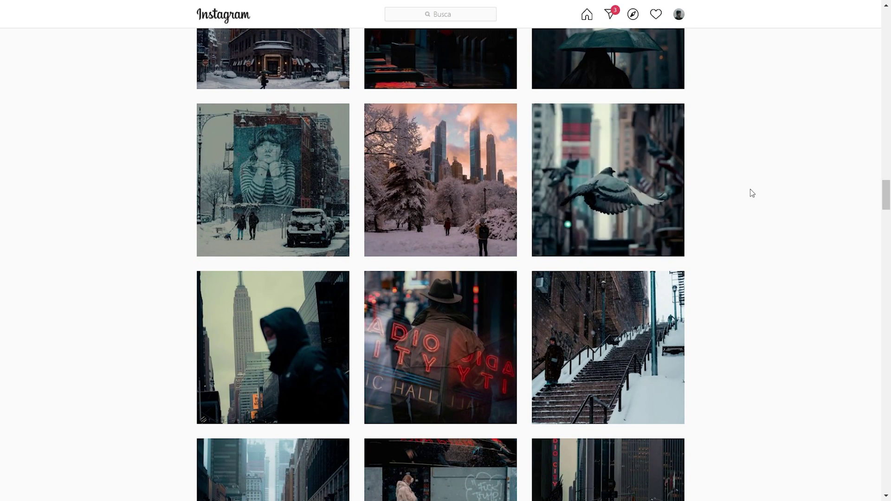
View and close the flying pigeon post, then open the three masked men portrait post.
click(646, 135)
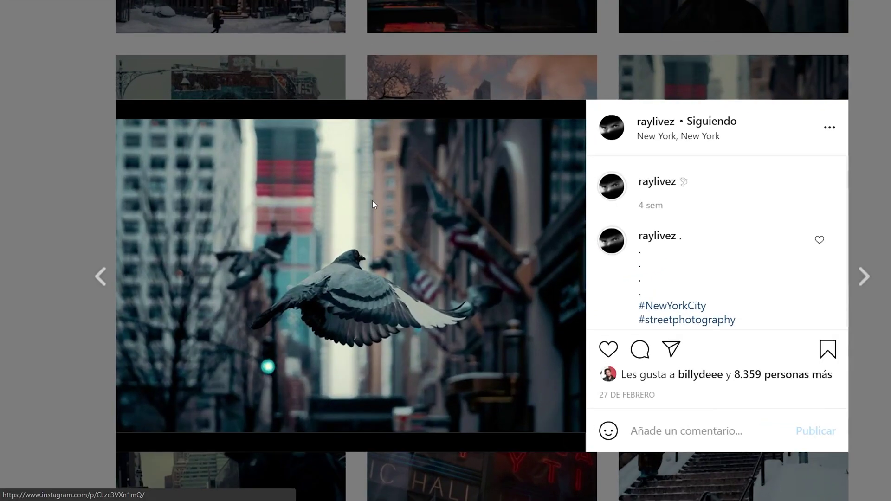
scroll(373, 204, down, 1)
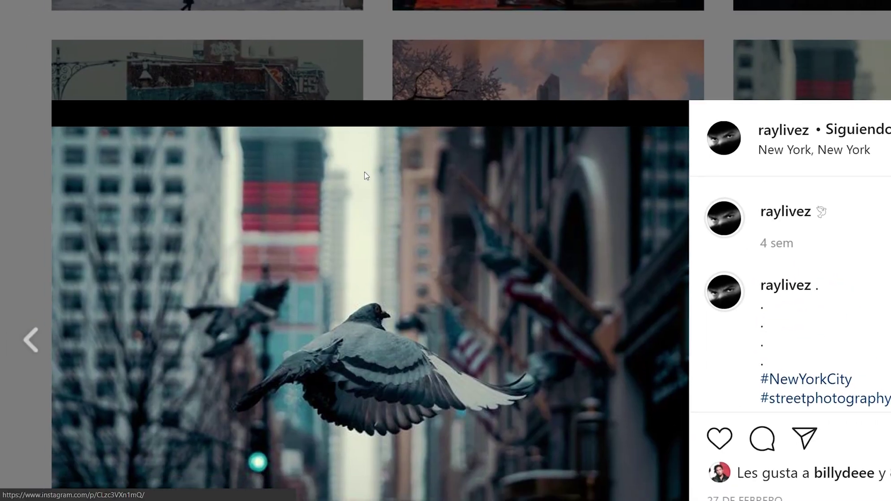
scroll(367, 329, down, 1)
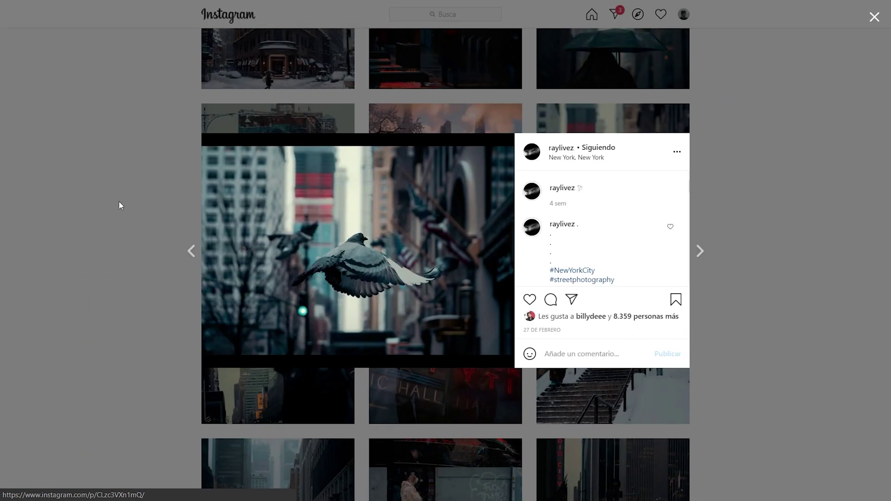
click(119, 203)
scroll(119, 204, down, 5)
scroll(119, 202, down, 5)
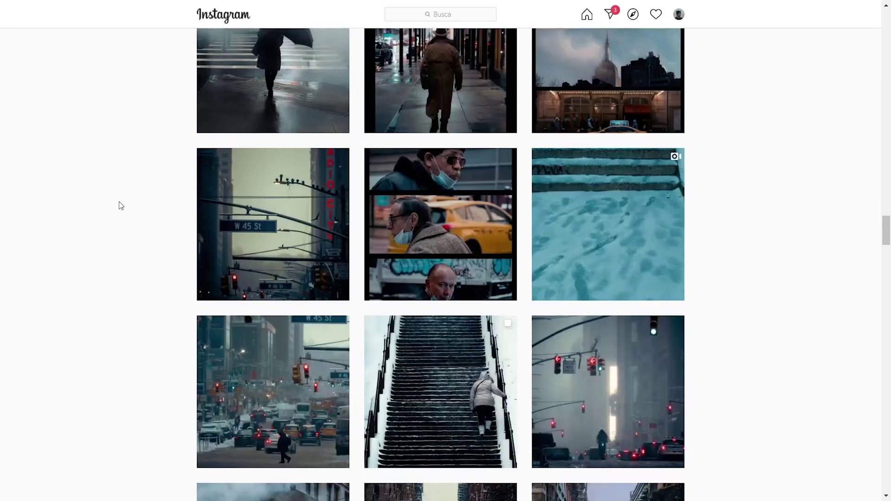
click(382, 248)
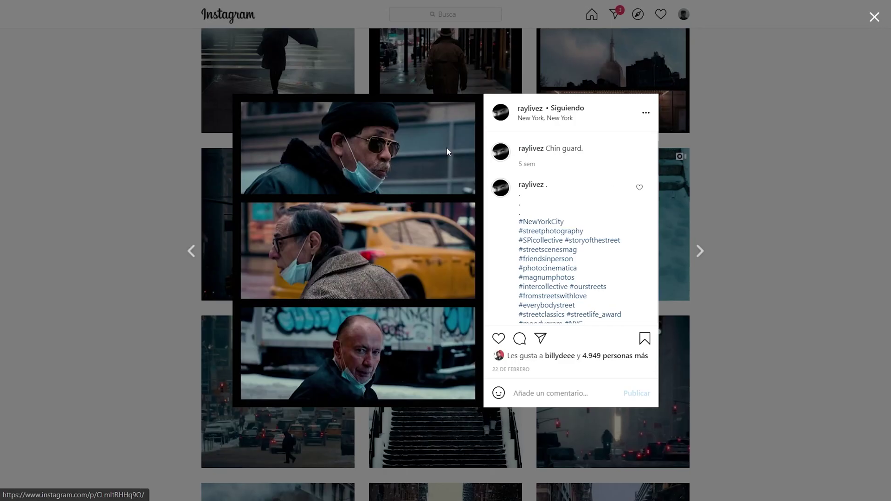
scroll(452, 190, down, 1)
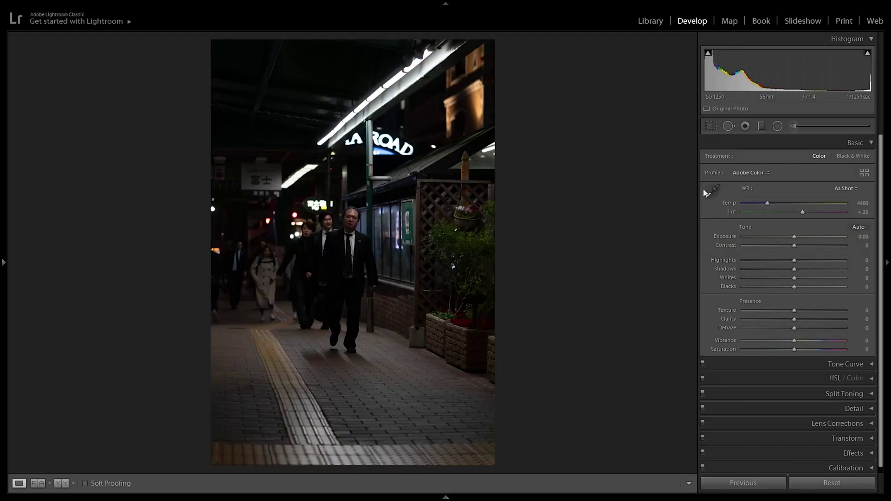
Crop the night commuter photo tighter, straightened at 3.08°, and apply the crop.
click(711, 127)
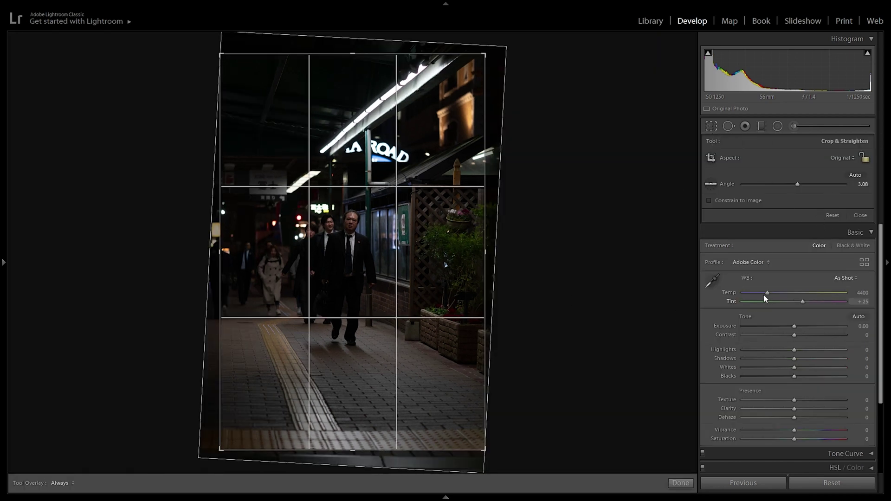
drag(485, 54, 481, 75)
key(Return)
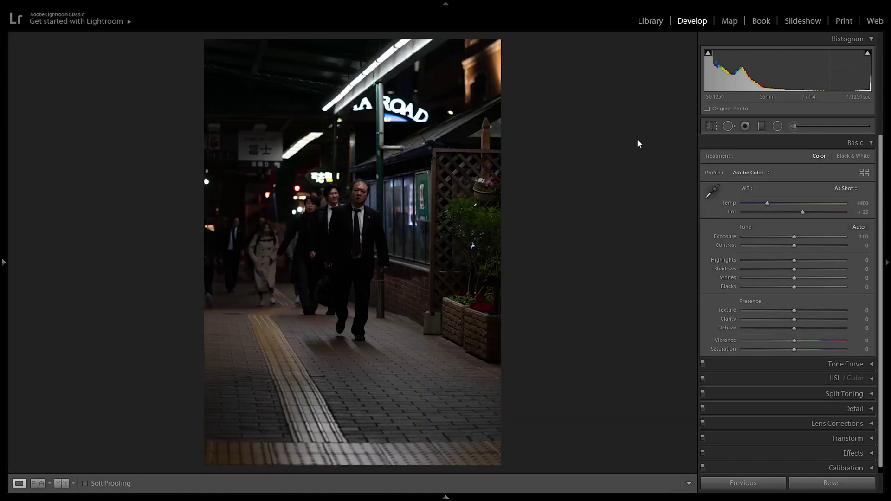
Set Highlights to −40 and Shadows to +40 in the Basic panel.
scroll(752, 218, down, 1)
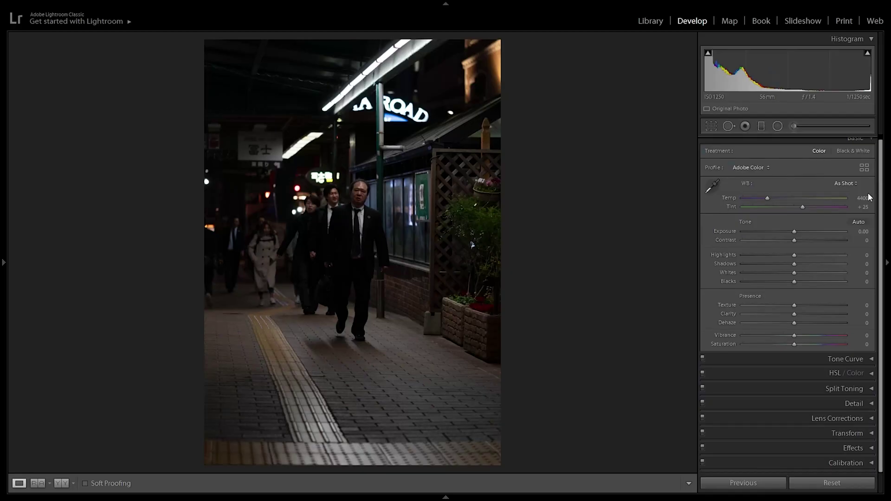
click(862, 256)
text(- 4)
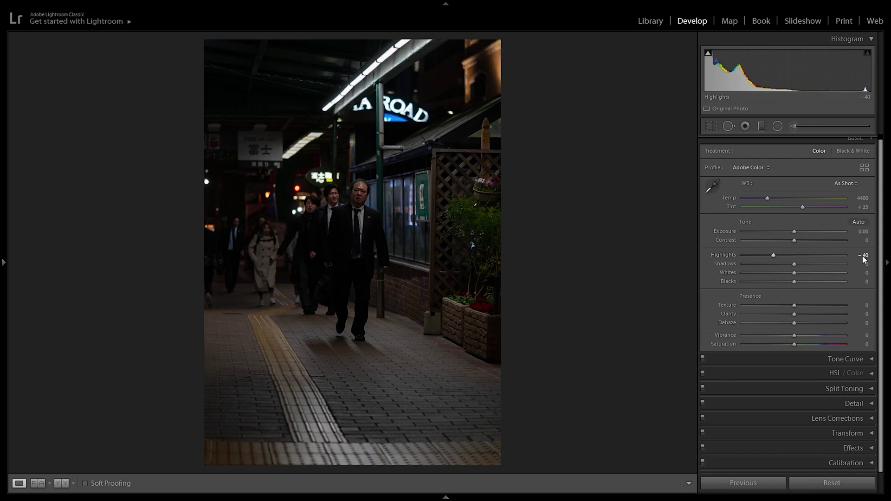
text(0)
key(Return)
click(859, 264)
text(40)
key(Return)
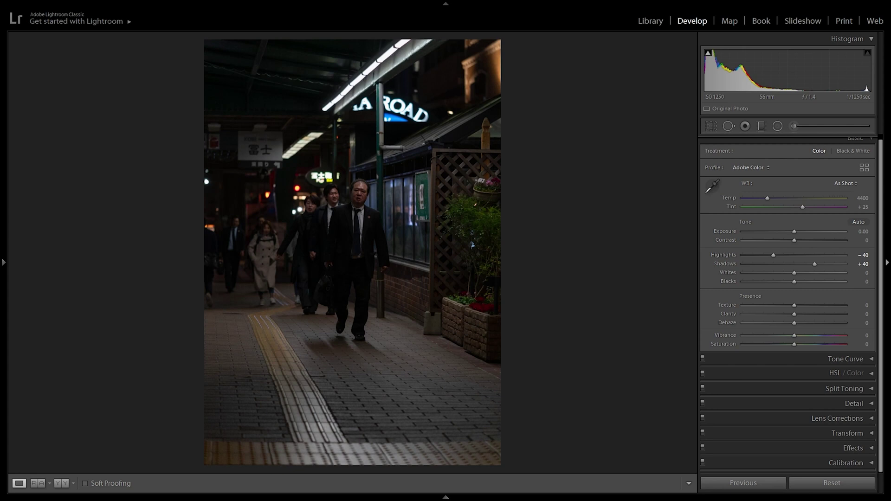
Set Whites to +31 and Blacks to −20, and raise Exposure to +0.52.
click(859, 273)
text(31)
key(Return)
click(864, 282)
text(-20)
key(Return)
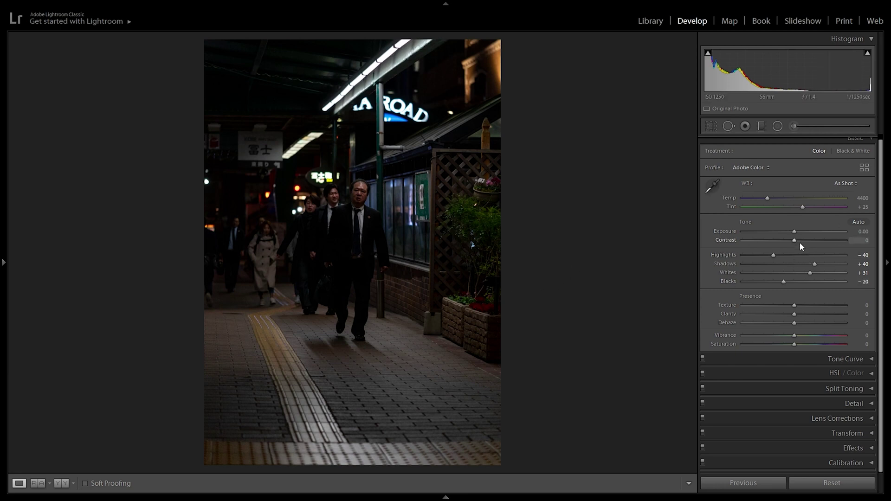
drag(795, 231, 800, 229)
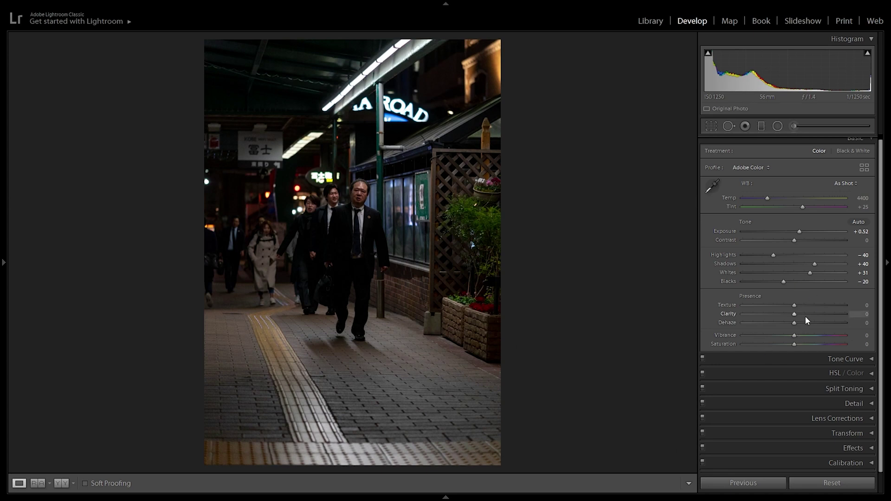
Try Clarity values while zoomed on the walkers' faces, settle on −20, then begin editing Vibrance.
click(864, 314)
key(Return)
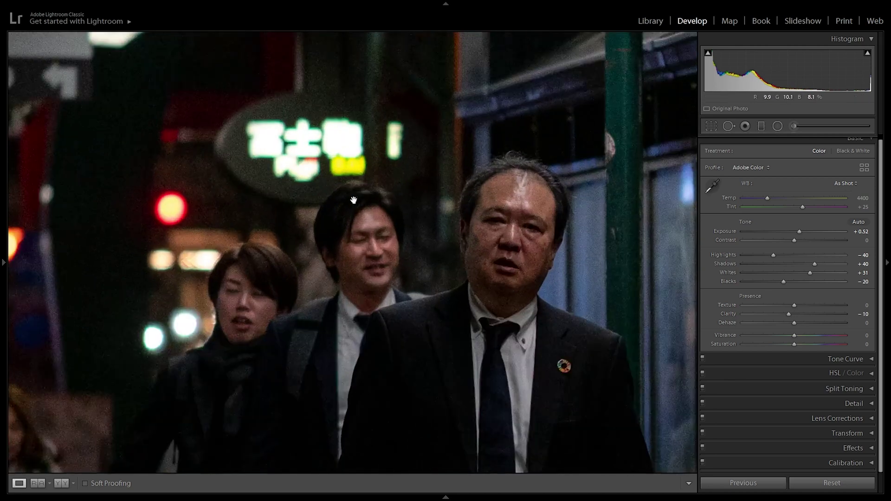
click(327, 187)
drag(540, 252, 484, 253)
drag(805, 309, 833, 309)
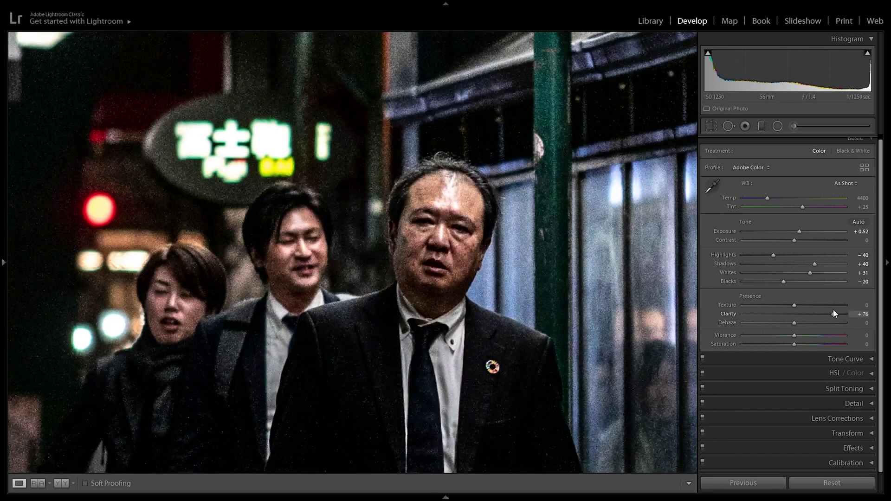
click(862, 314)
text(-20)
key(Return)
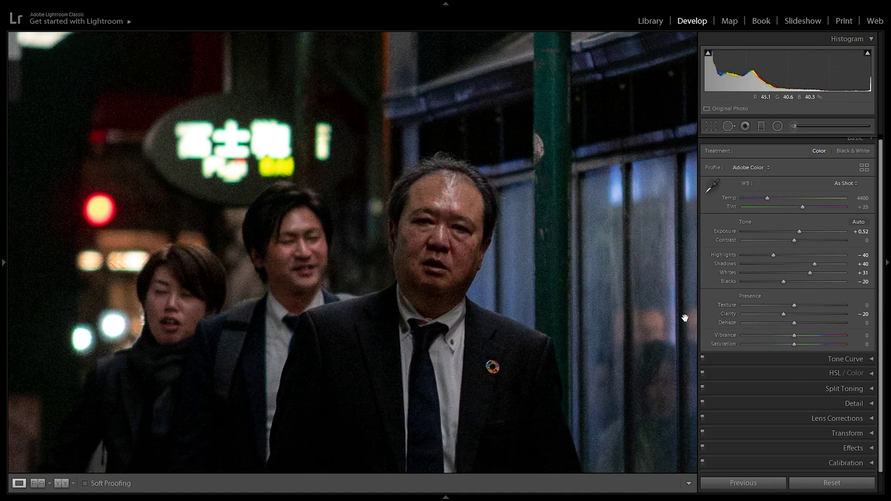
click(541, 295)
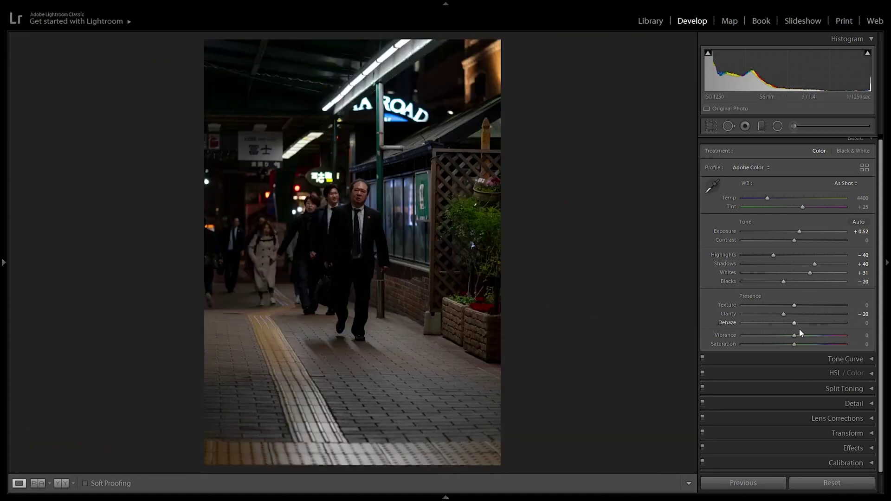
click(863, 335)
key(Return)
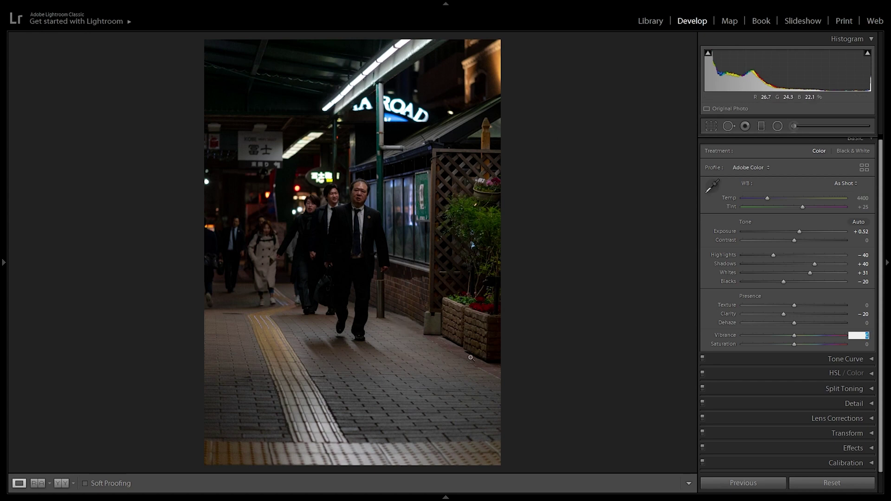
Commit Vibrance at −20 and build a two-point point curve, shadows pulled down and highlights lifted.
key(Return)
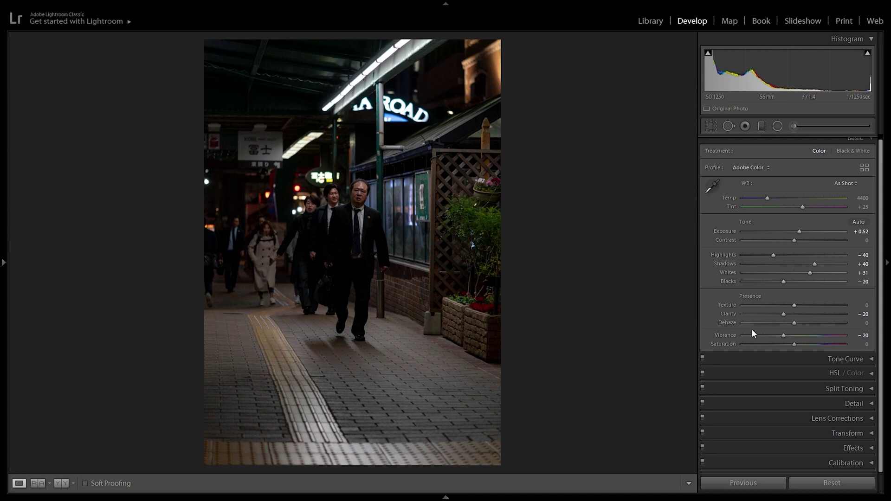
click(773, 359)
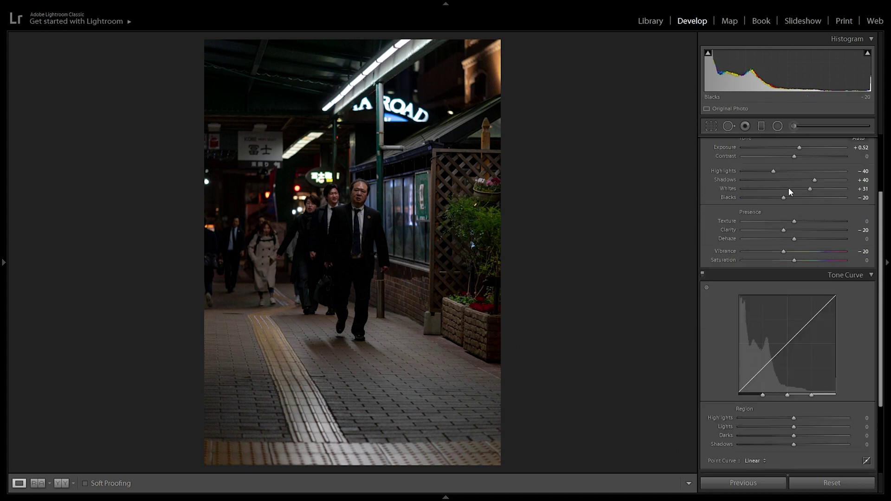
scroll(789, 190, down, 2)
click(867, 420)
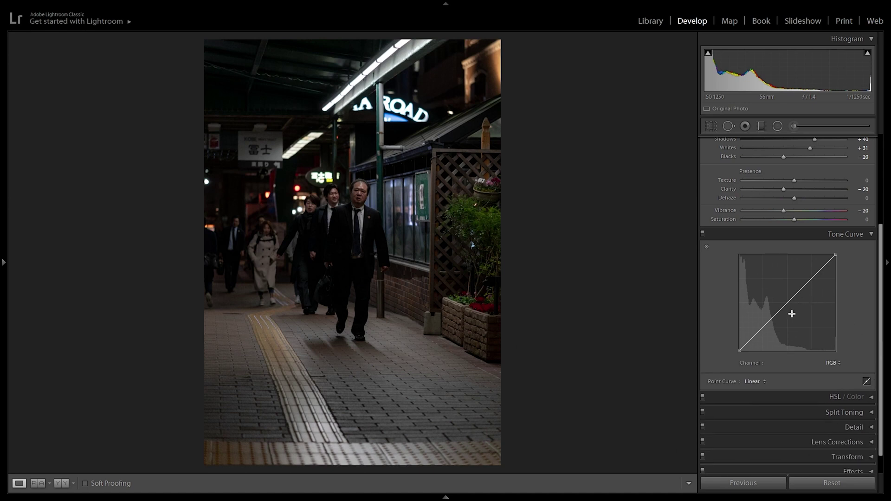
drag(764, 323, 771, 327)
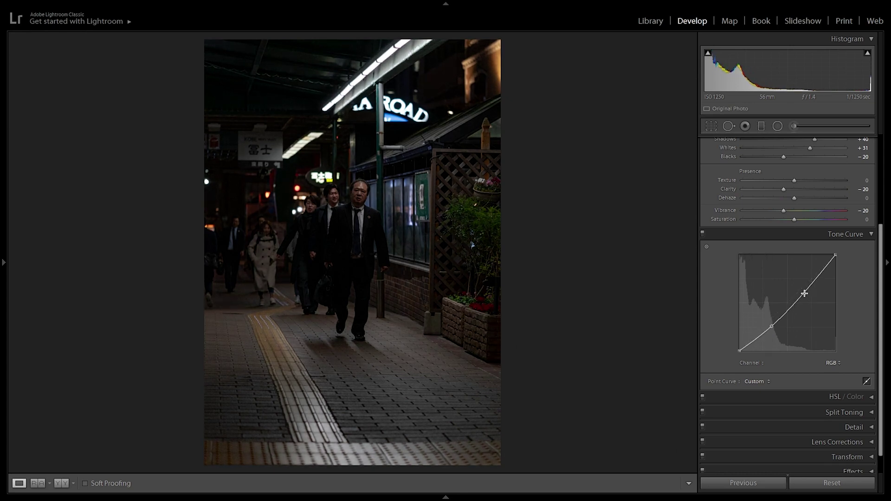
drag(804, 293, 804, 288)
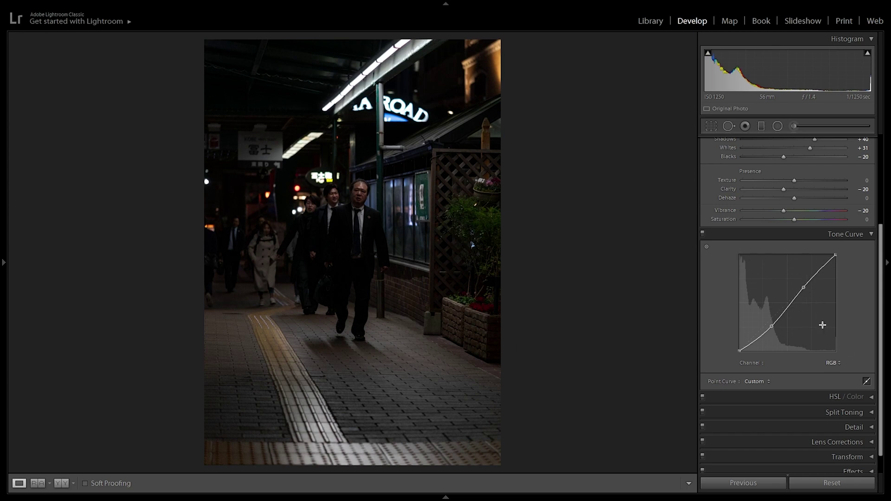
scroll(719, 325, up, 3)
Raise Exposure from +0.52 to +0.93 and expand the HSL panel.
drag(798, 238, 805, 237)
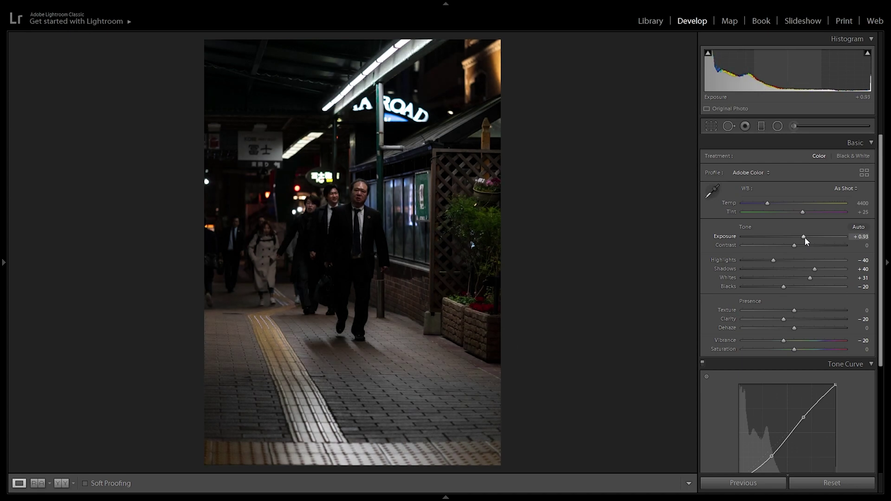
scroll(803, 241, down, 3)
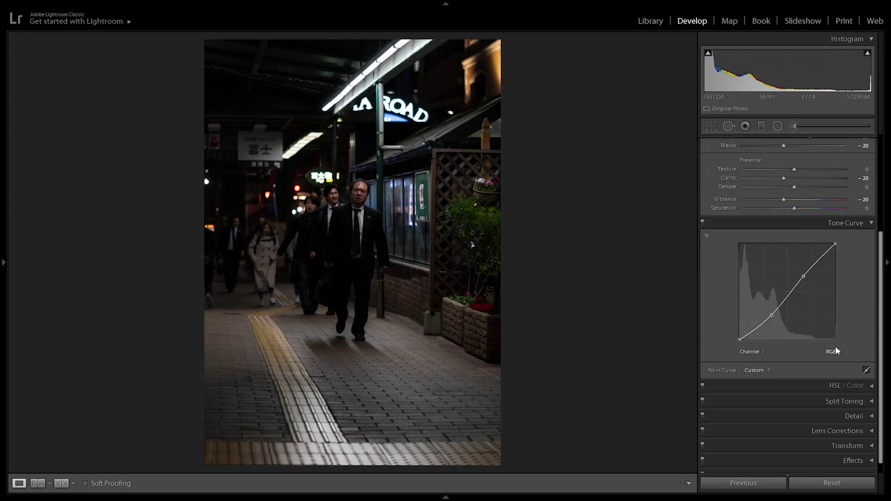
click(812, 371)
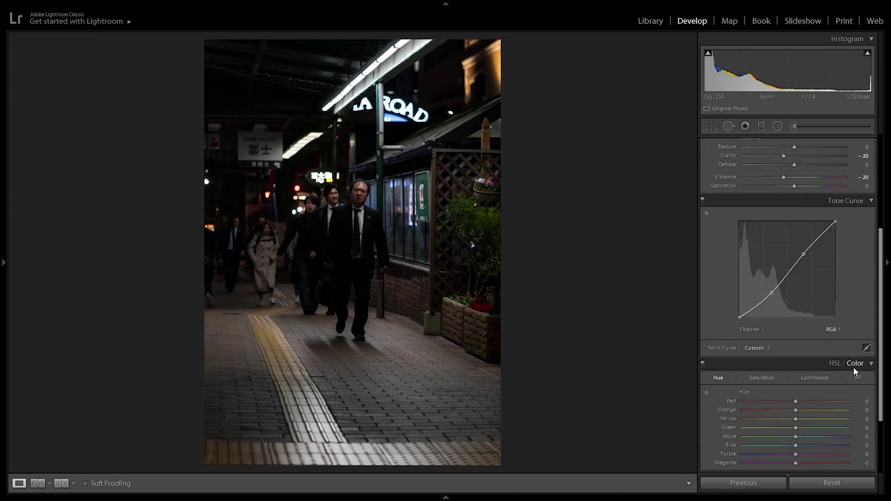
scroll(837, 360, down, 2)
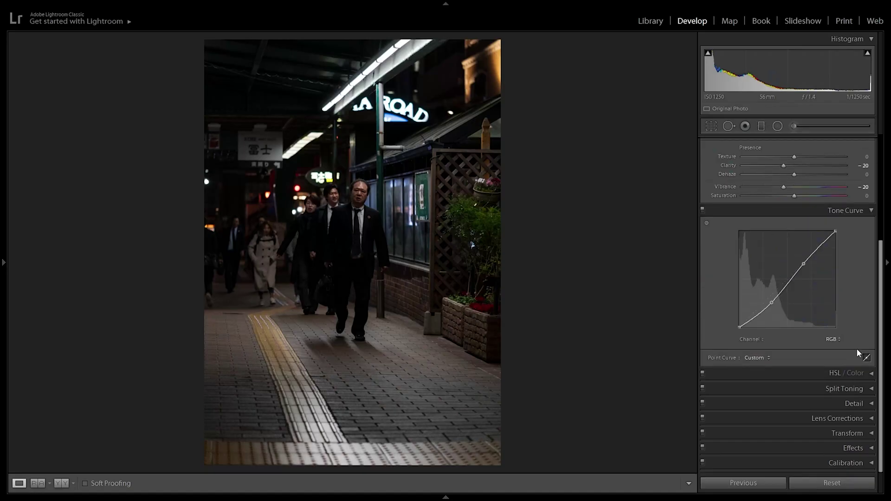
Set the split-toning highlights to Hue 220 and Saturation 13.
click(866, 388)
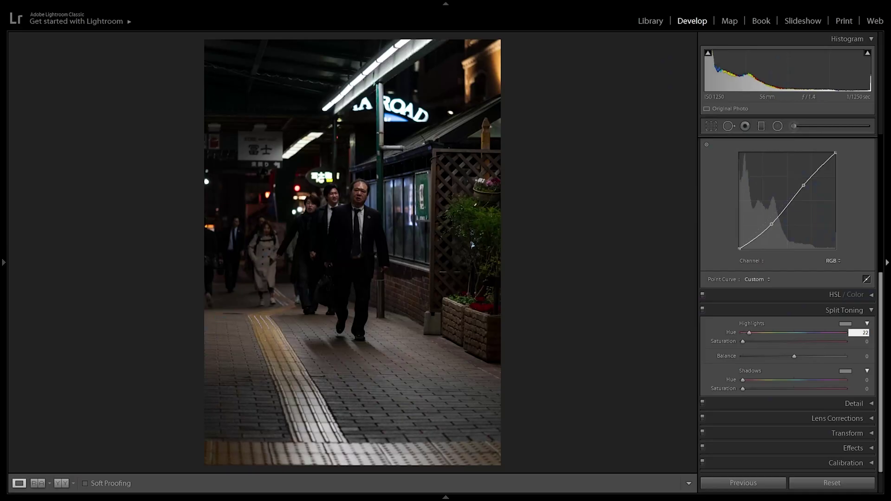
text(0)
key(Return)
drag(742, 341, 856, 339)
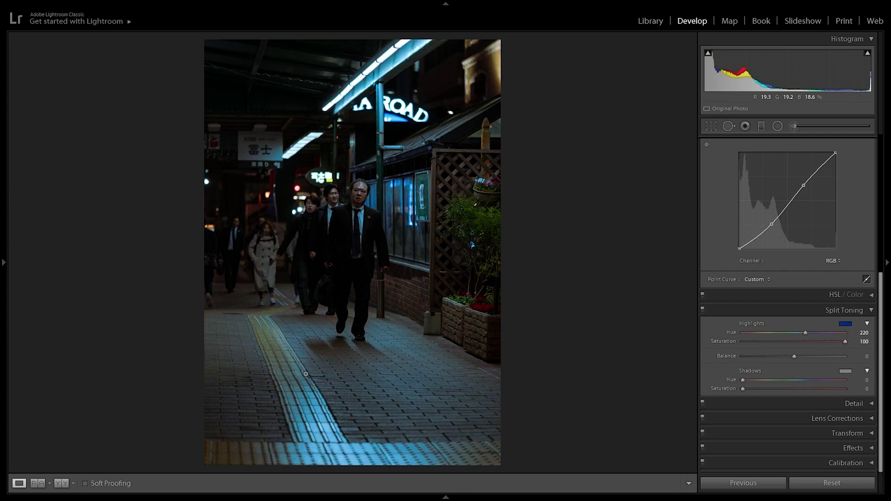
click(863, 342)
text(13)
key(Return)
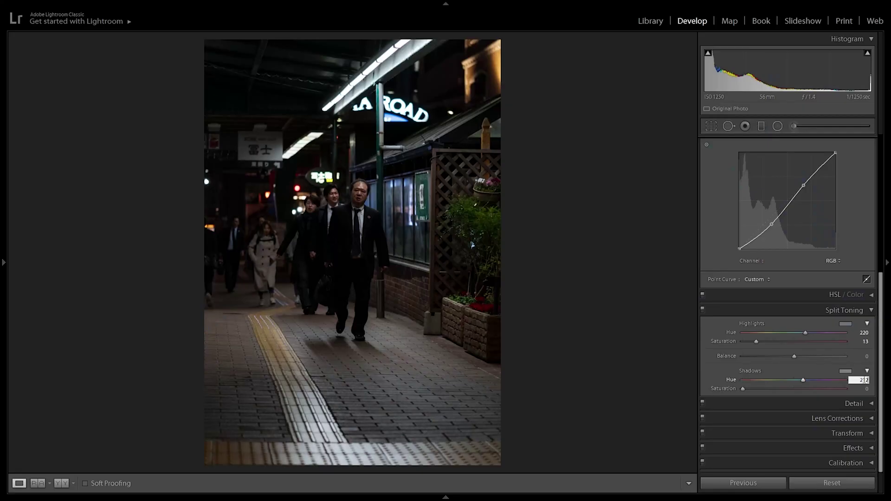
Set the split-toning shadows to Hue 212 and Saturation 12, toggling the panel to compare.
key(Return)
click(866, 389)
key(Return)
click(702, 310)
click(702, 310)
click(703, 310)
click(701, 310)
click(813, 407)
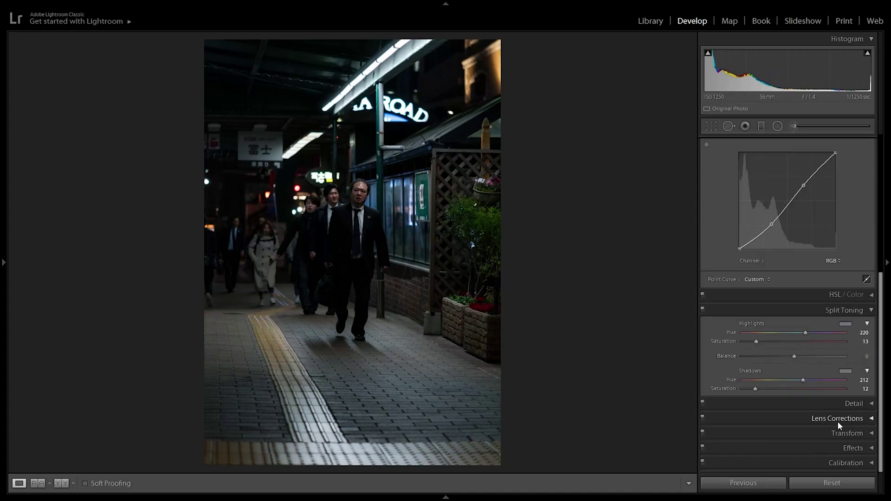
Briefly expand and collapse the Effects panel, then expand Camera Calibration.
click(836, 444)
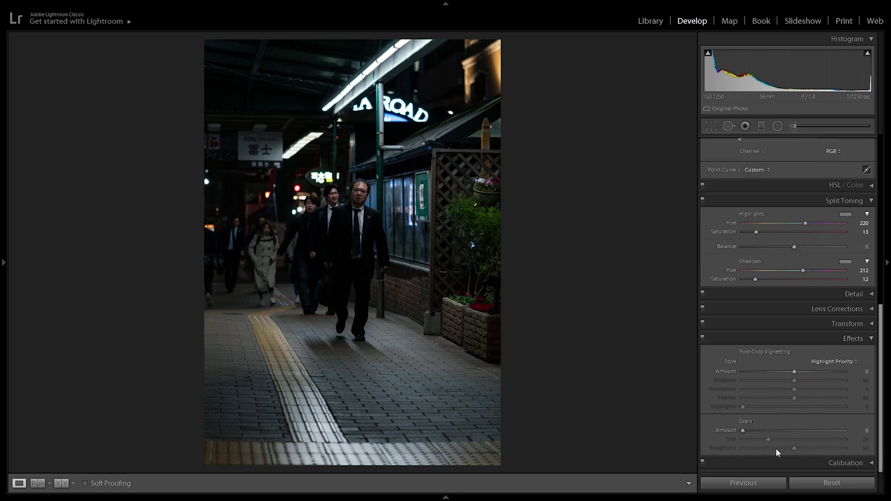
click(821, 338)
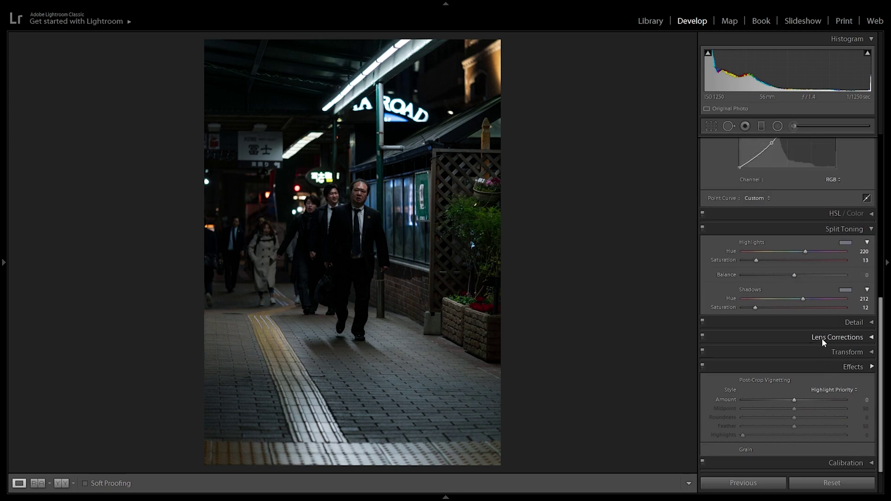
click(814, 463)
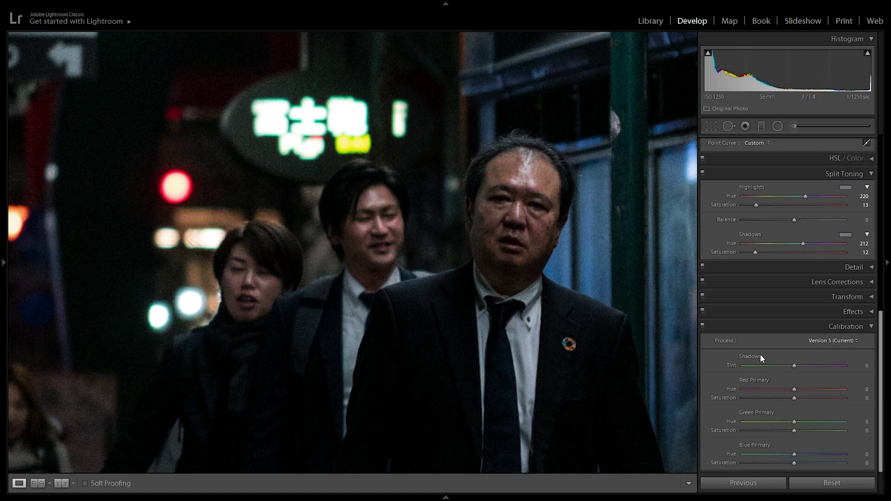
Set Red Primary Hue to +12 and Saturation to +2.
click(864, 389)
text(12)
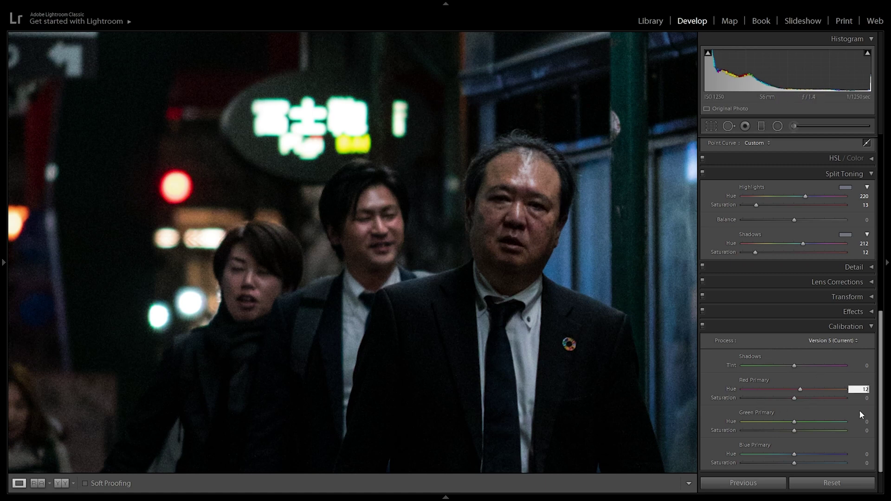
click(865, 398)
text(2)
key(Return)
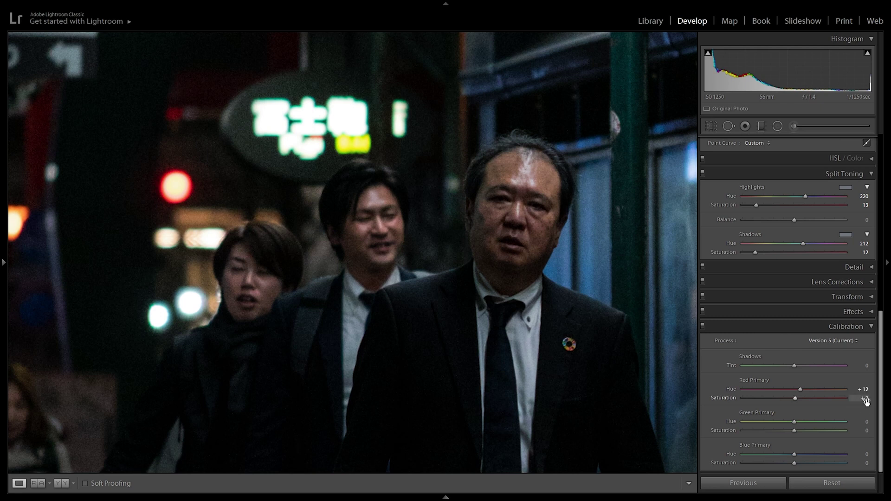
Set Green Primary Hue +40 and Saturation +16, and Blue Primary Hue −10.
click(866, 422)
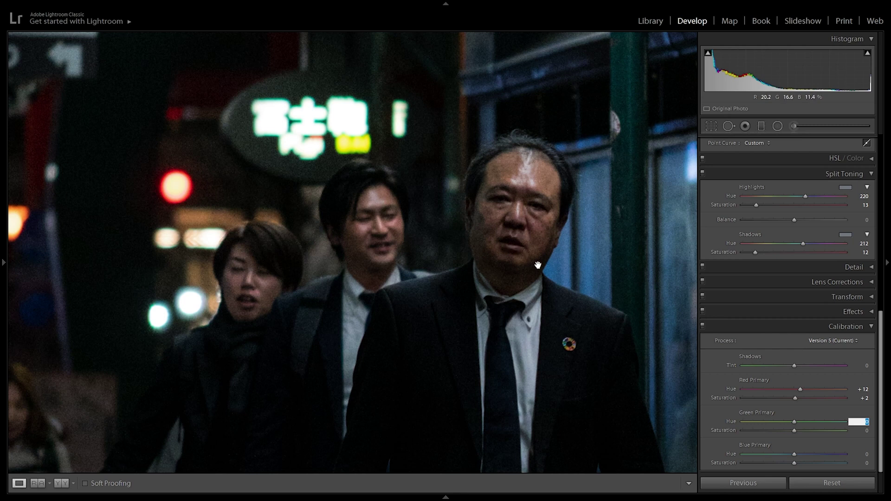
text(40)
click(856, 431)
text(16)
key(Return)
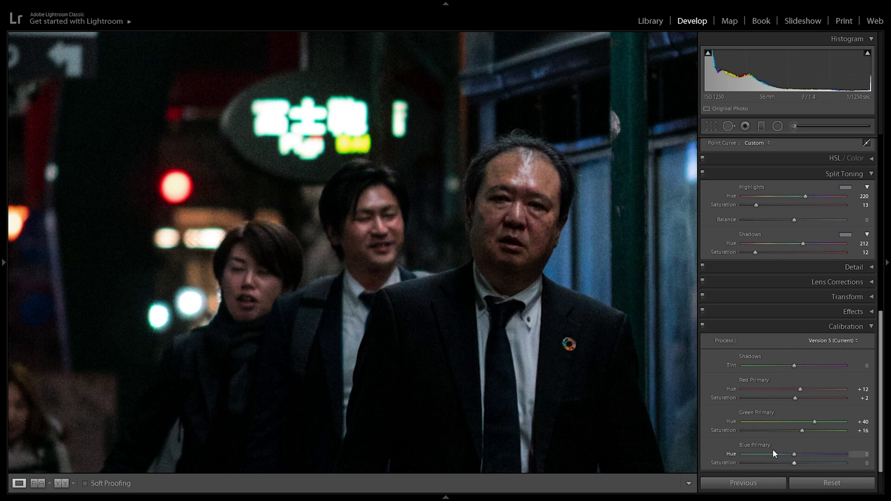
click(860, 456)
text(-10)
key(Return)
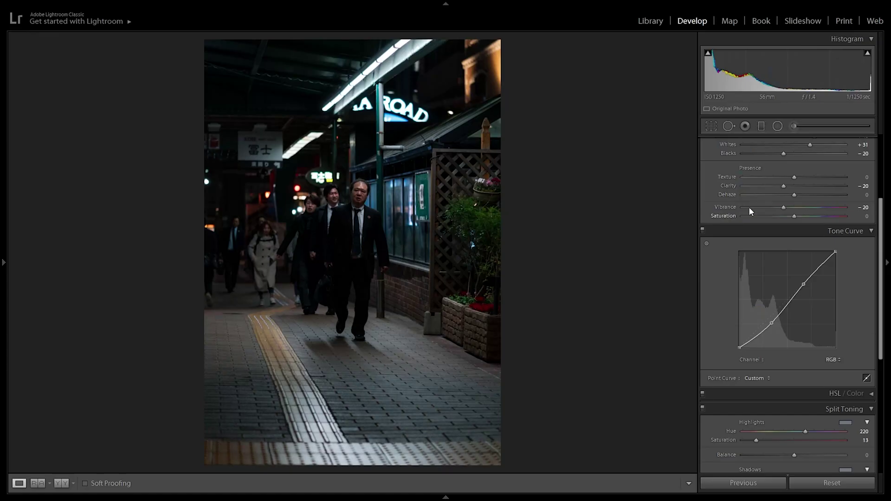
Switch the tone curve to the Blue channel, add points, and lower its top end to 81.2%.
click(833, 360)
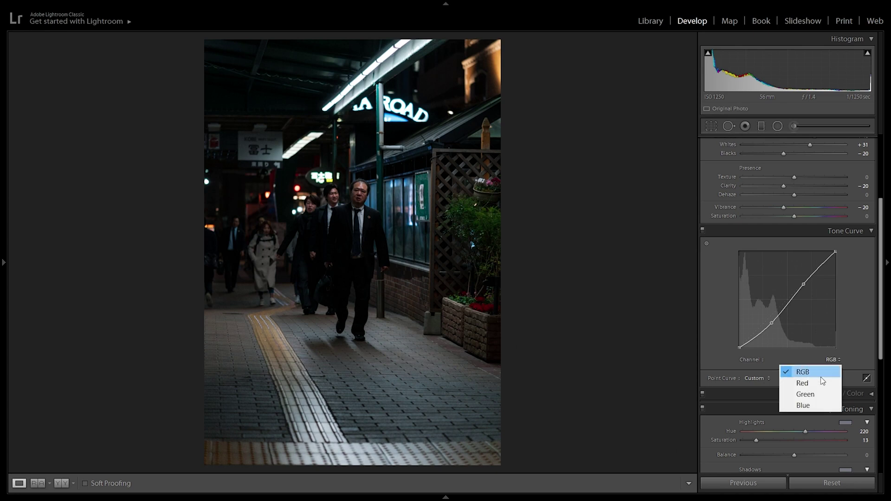
click(828, 406)
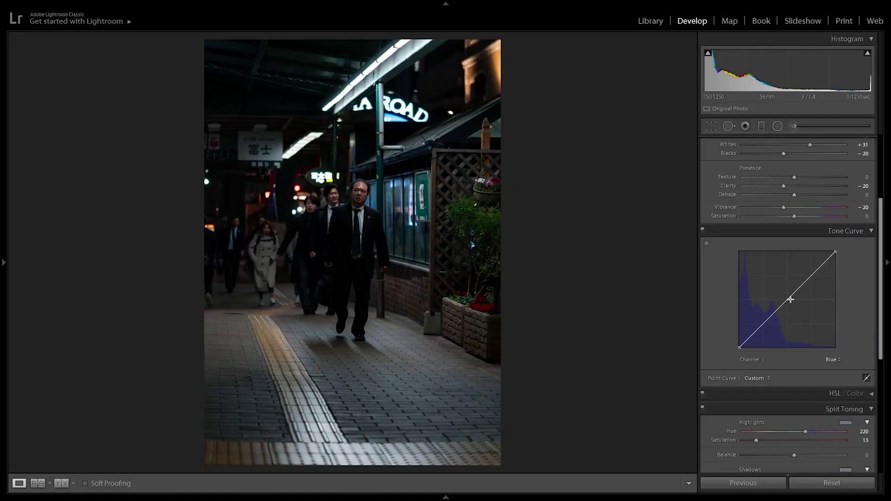
drag(791, 299, 759, 304)
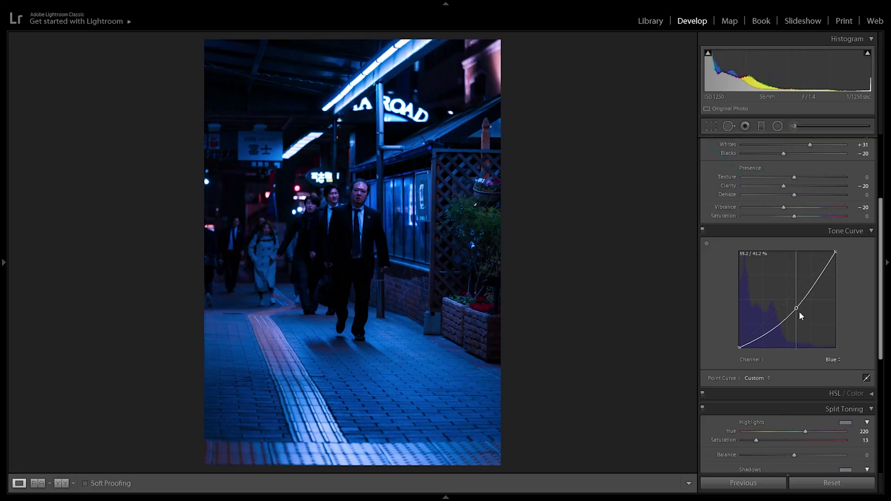
mouse_move(799, 311)
mouse_down()
mouse_move(809, 319)
mouse_move(804, 306)
mouse_up()
double_click(804, 305)
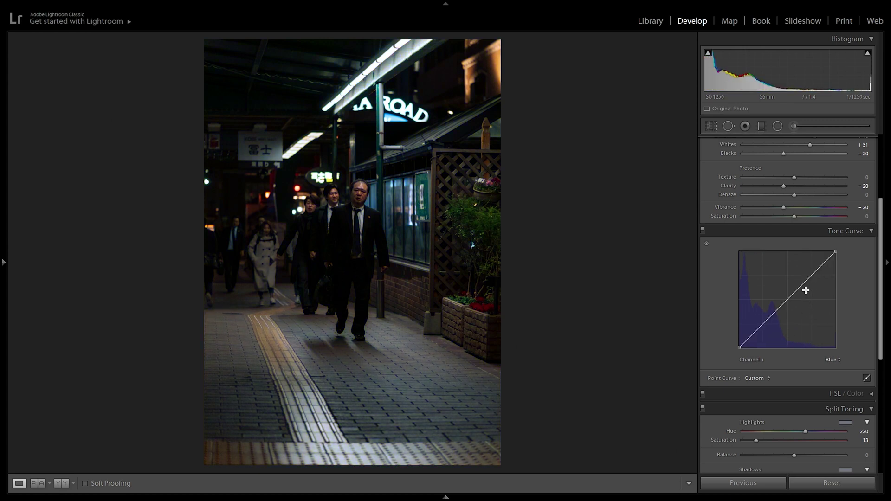
click(789, 299)
click(810, 278)
drag(834, 253, 850, 273)
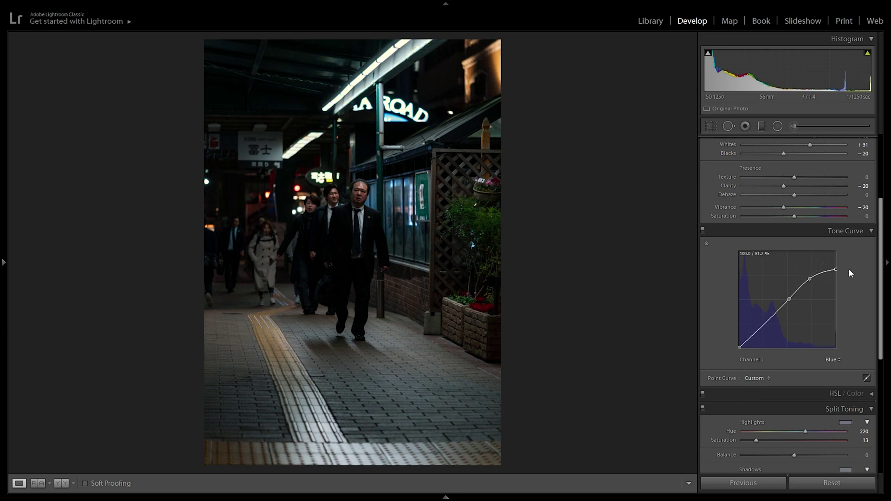
Refine the blue curve points after checking the LA ROAD sign, then show Before/After side by side.
click(433, 72)
click(465, 158)
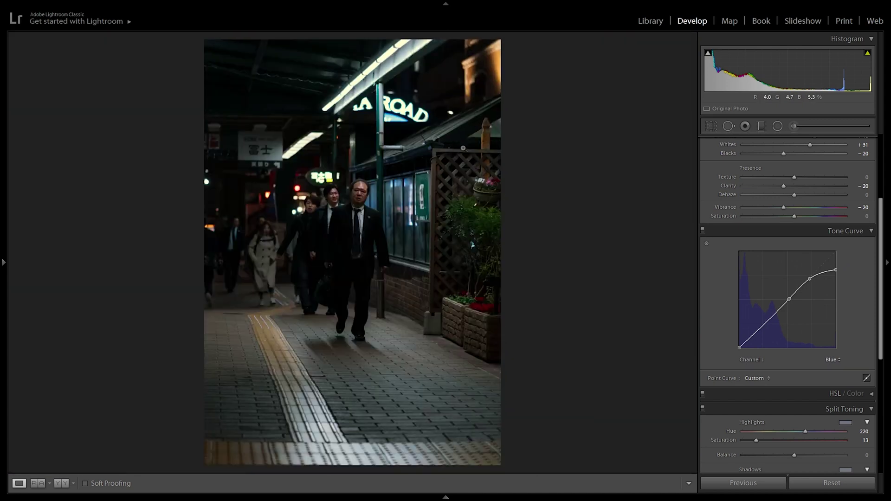
drag(810, 279, 822, 277)
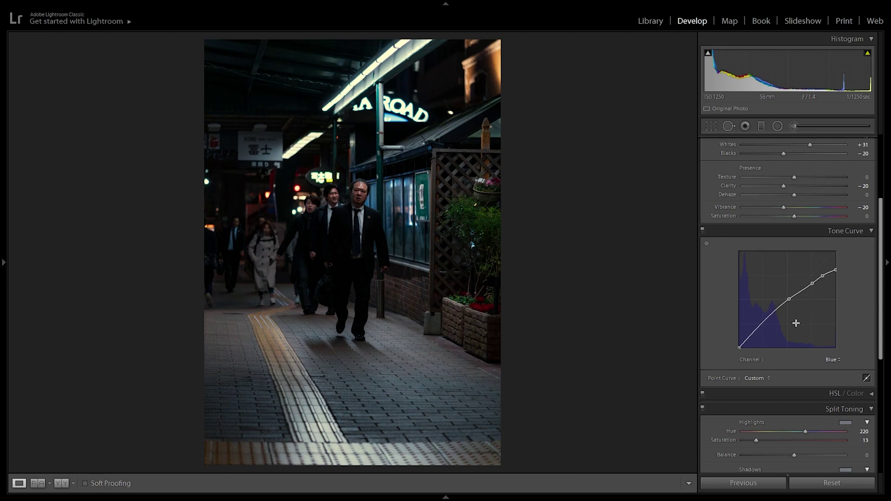
click(754, 332)
click(771, 316)
drag(788, 299, 782, 294)
click(733, 230)
key(y)
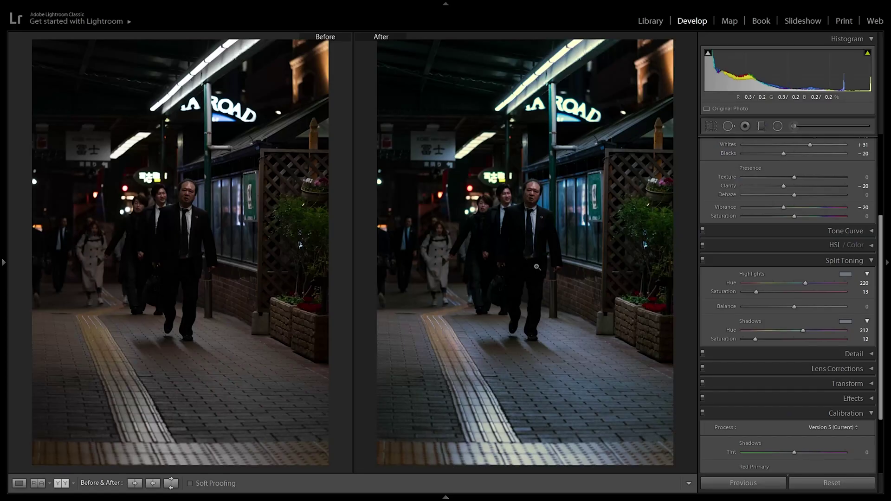
Save a Raylivez develop preset in User Presets, excluding White Balance, Exposure and Contrast.
mouse_move(2, 276)
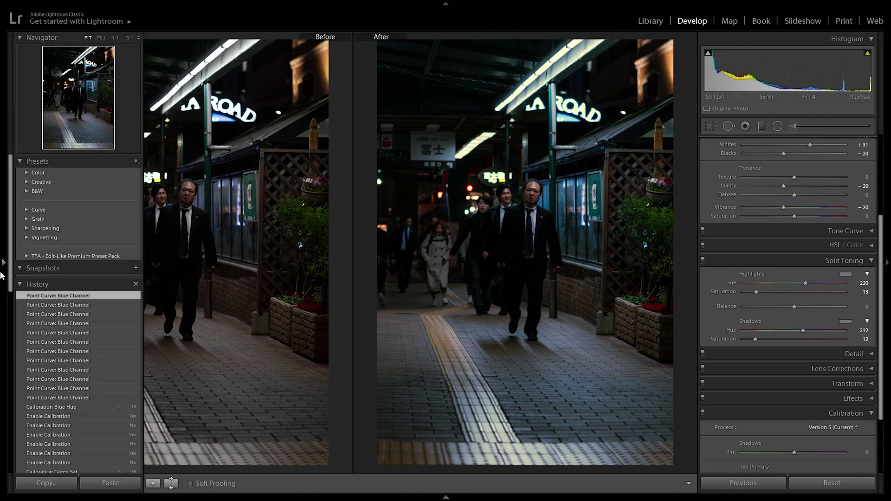
click(136, 161)
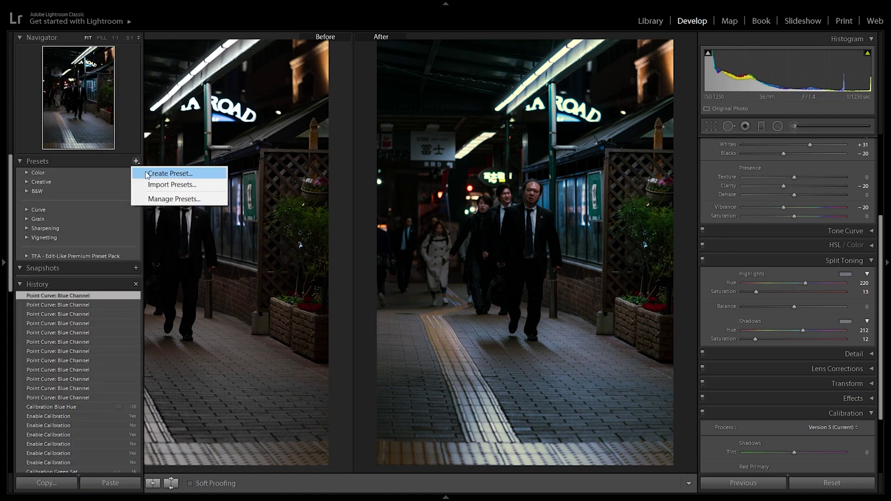
click(146, 174)
text(Rayivez)
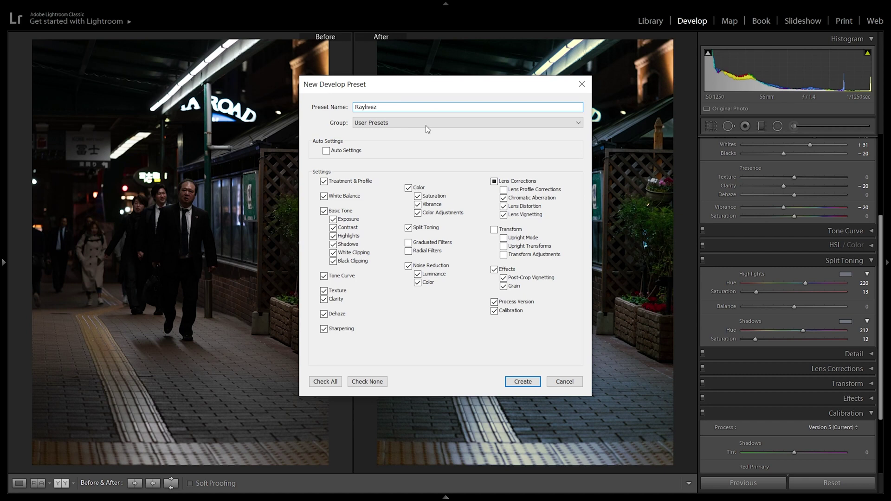
click(402, 123)
click(533, 153)
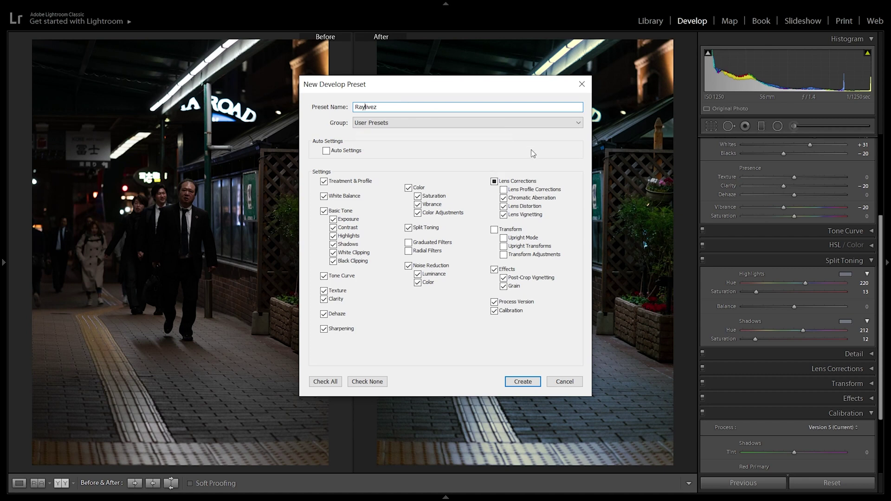
click(324, 197)
click(333, 219)
click(333, 228)
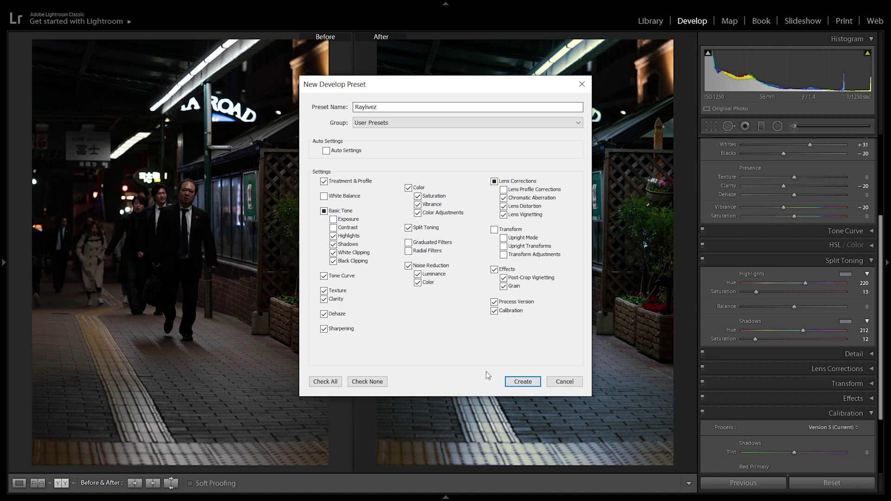
click(519, 384)
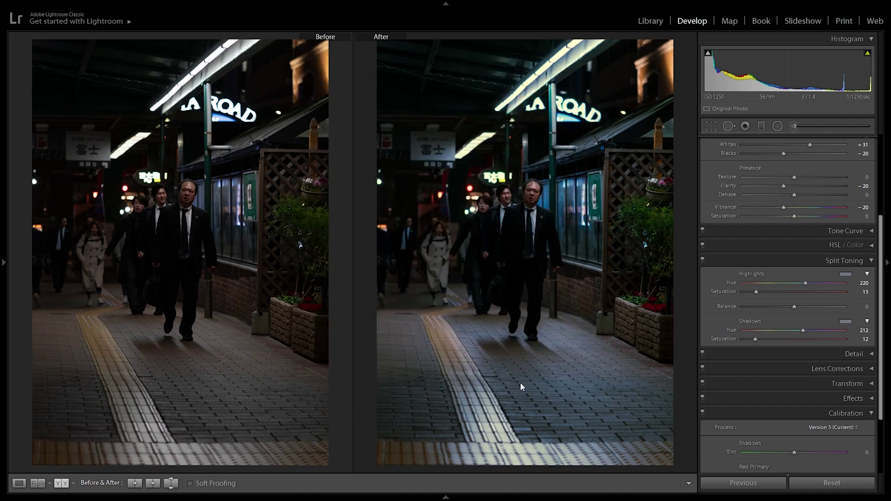
Open the atrium photo from the Library grid in Develop and apply the Raylivez preset.
click(655, 26)
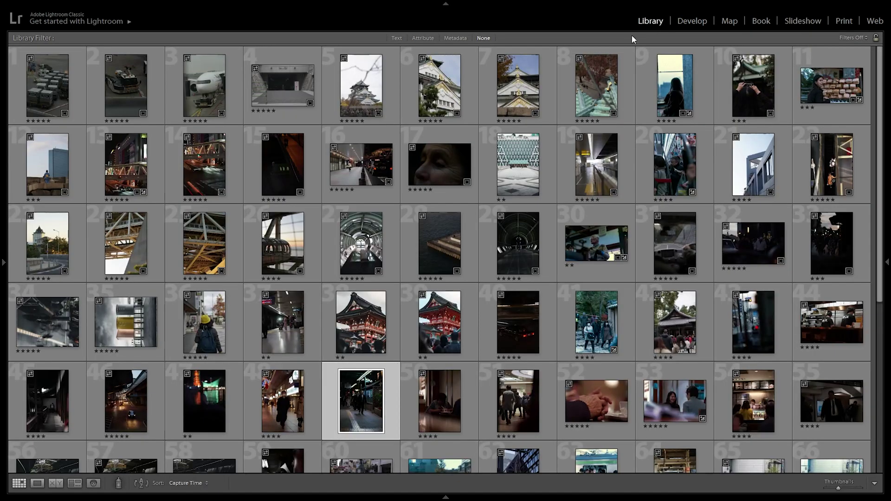
click(283, 244)
key(d)
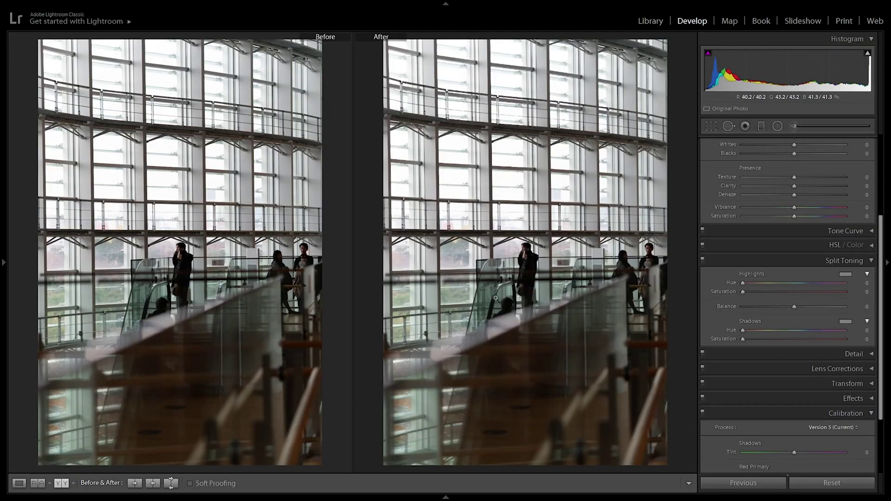
key(y)
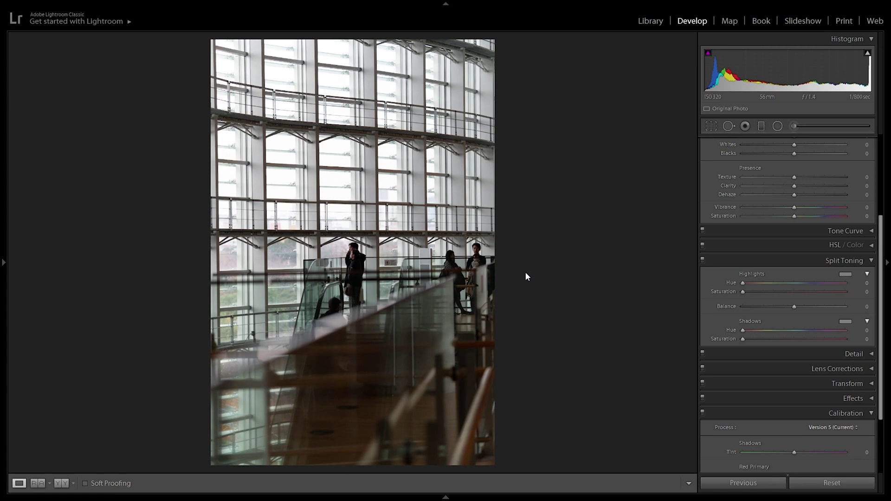
mouse_move(1, 247)
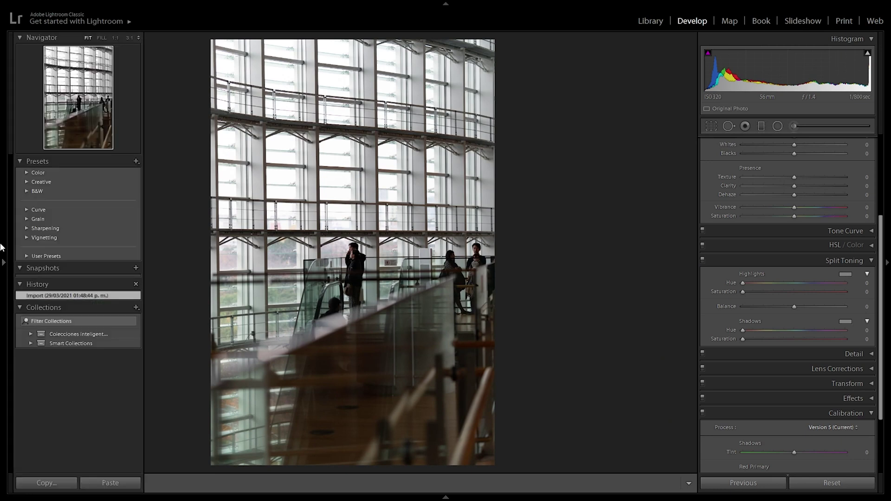
click(27, 255)
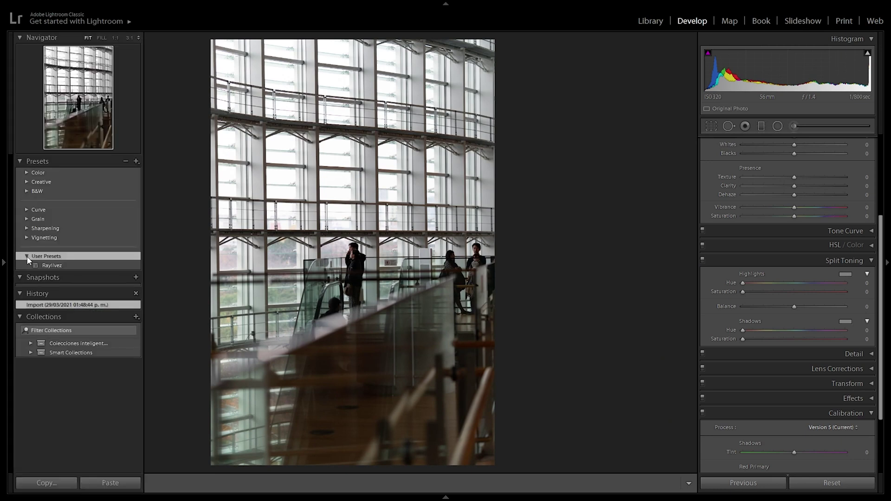
click(33, 262)
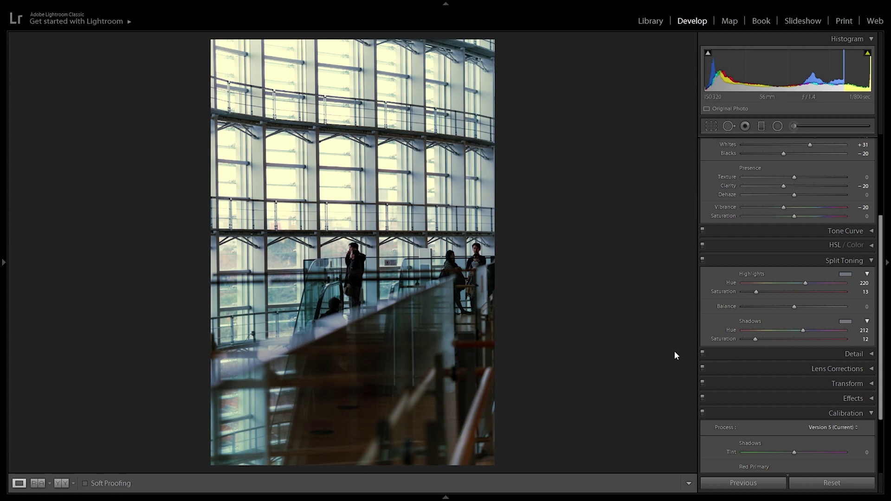
Raise the Blue tone curve's top point to about 87.8%.
scroll(818, 225, up, 5)
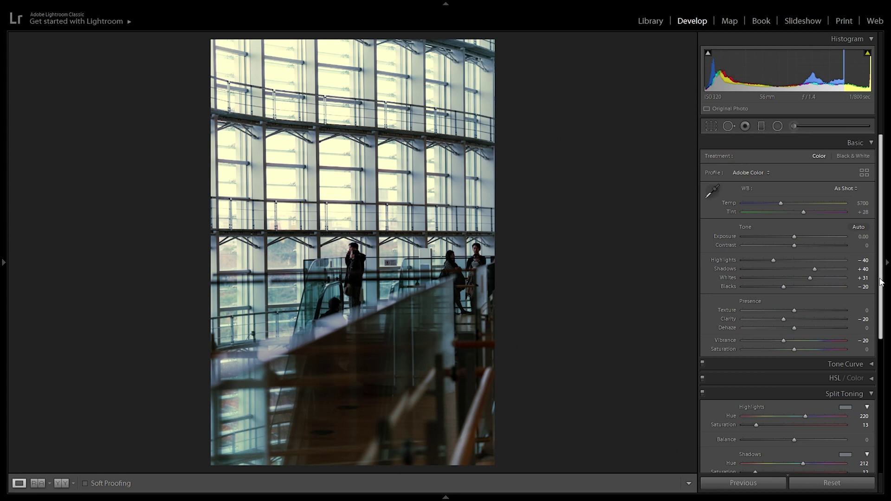
click(829, 378)
scroll(819, 334, down, 5)
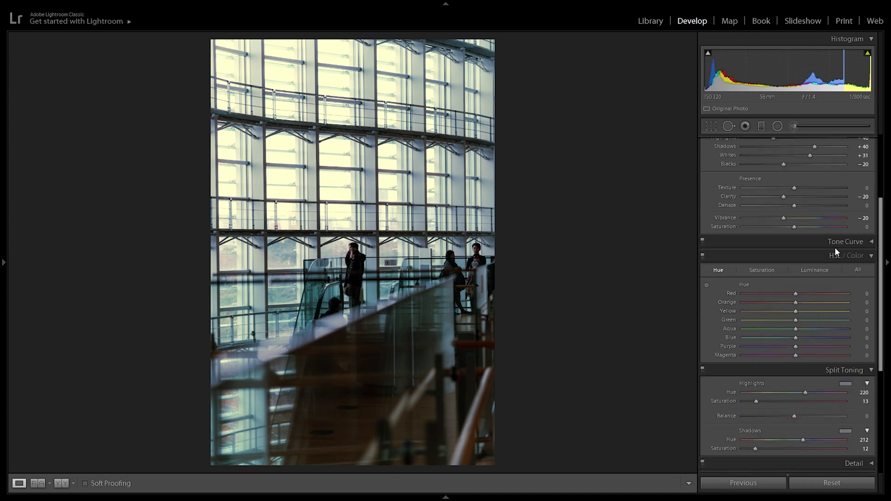
click(837, 245)
drag(836, 281, 811, 291)
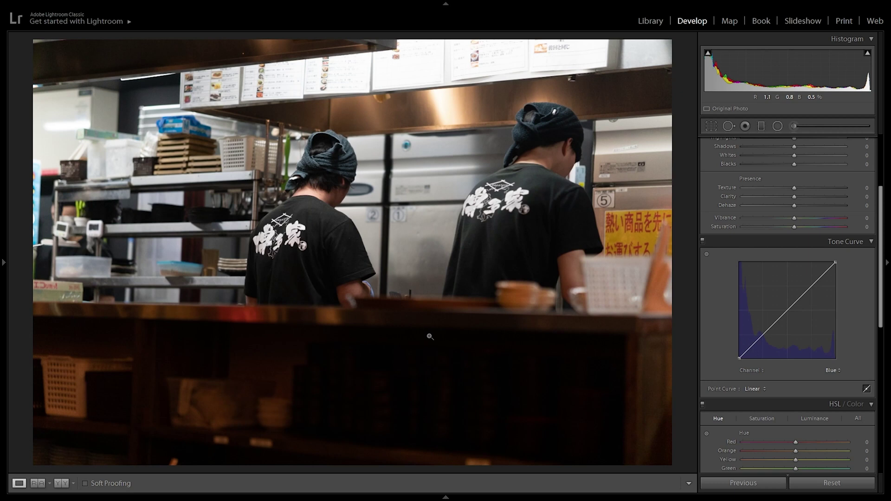
Apply Raylivez to the kitchen cooks photo, view Before/After, and lift the blue curve's midtones.
mouse_move(3, 262)
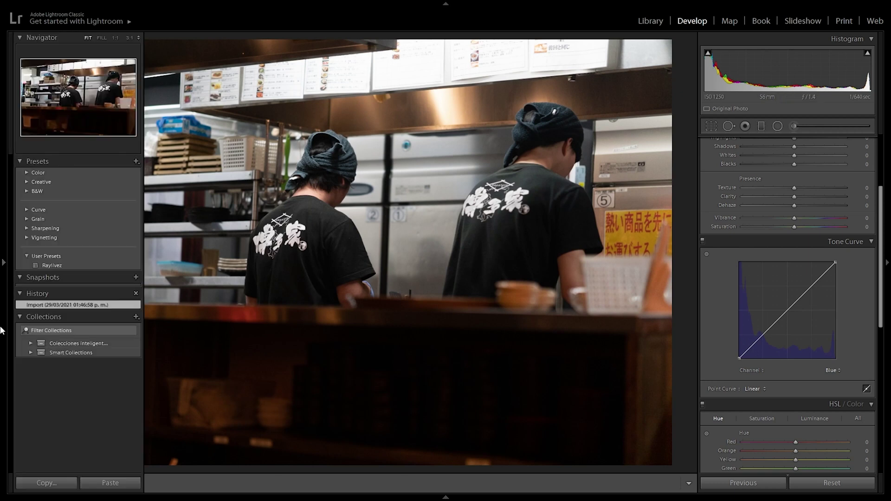
click(59, 268)
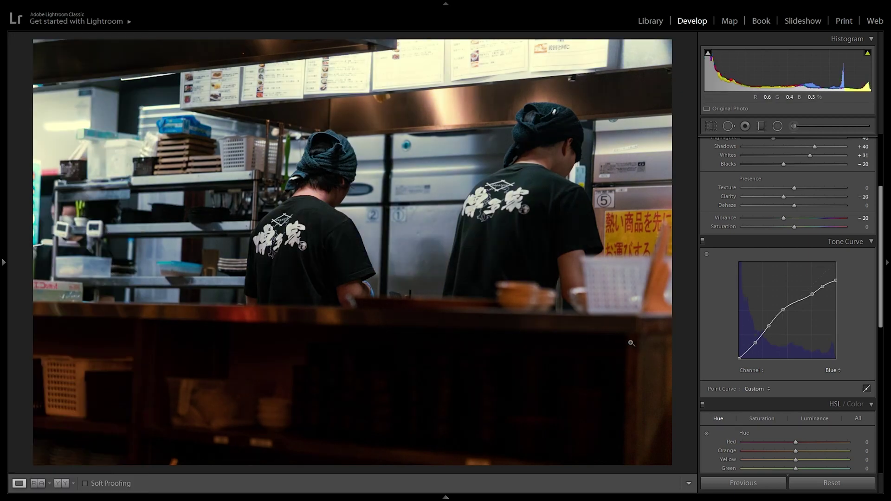
key(y)
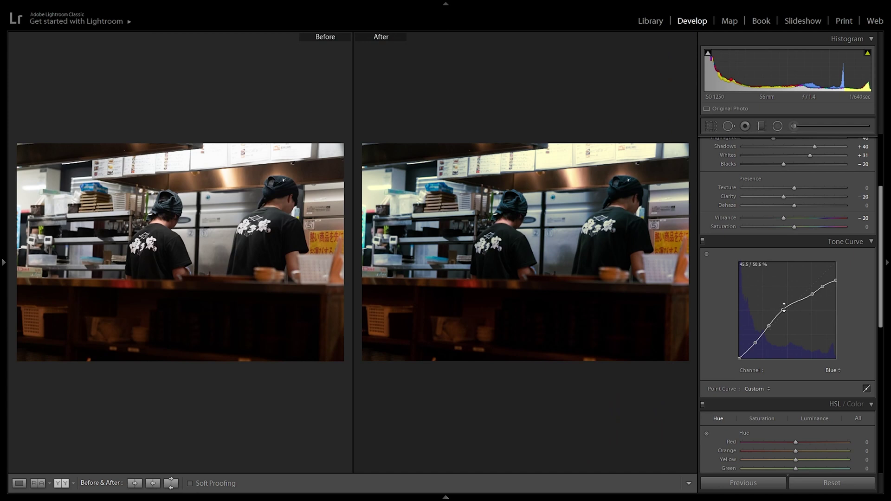
drag(783, 310, 769, 322)
Inspect the cooks up close while raising, then restoring, the blue curve's shadow endpoint.
click(529, 221)
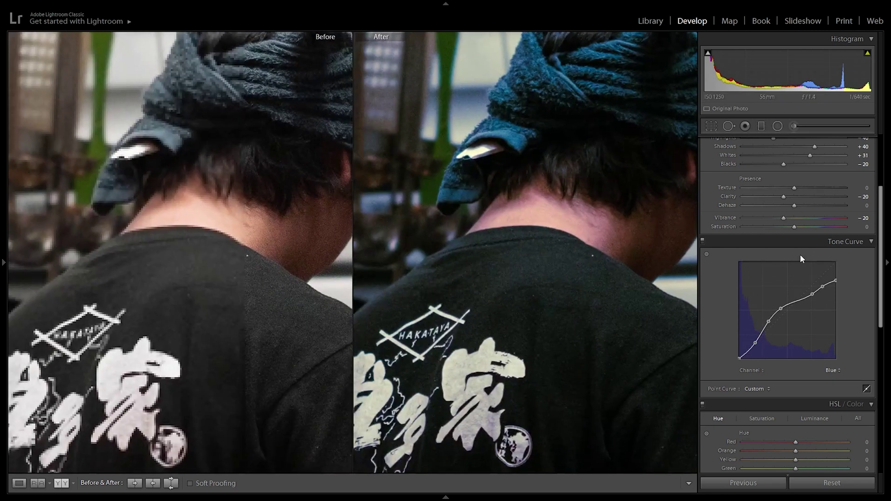
drag(557, 286, 578, 284)
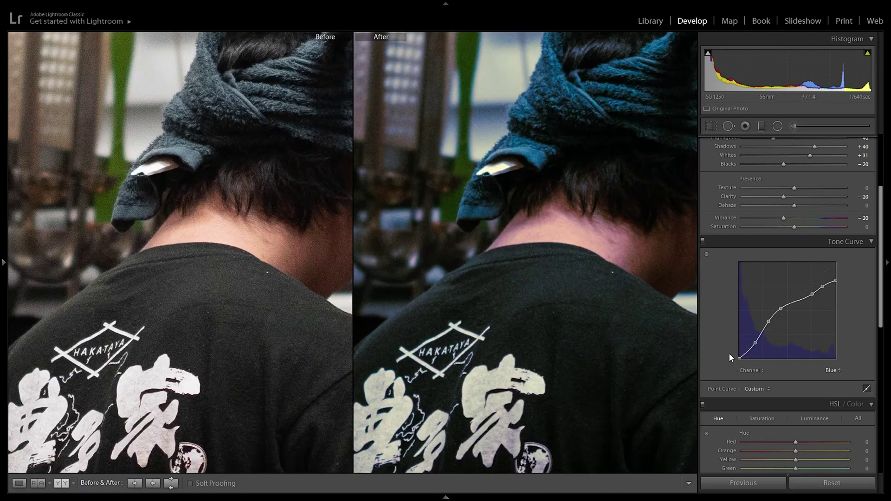
drag(597, 229, 553, 298)
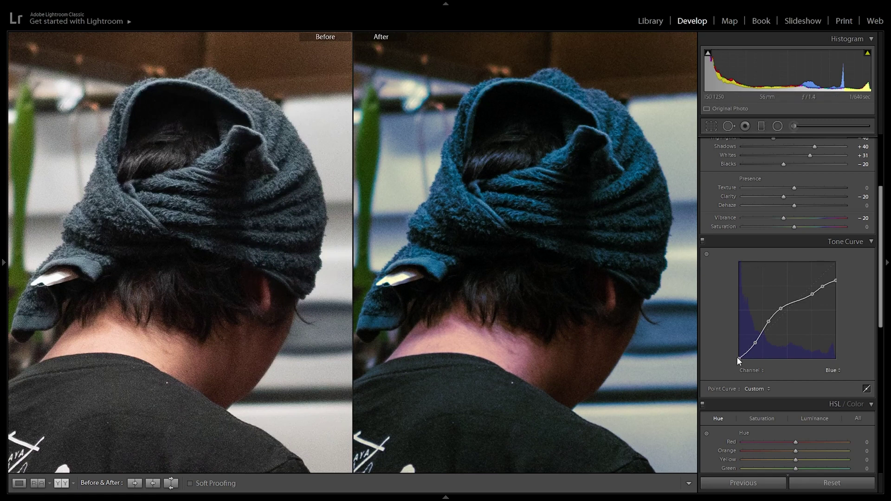
drag(738, 358, 714, 344)
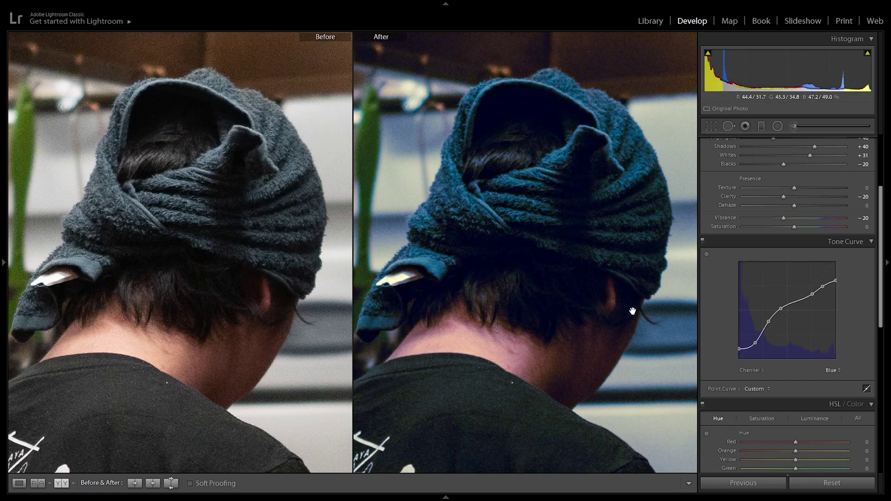
click(549, 278)
click(481, 350)
drag(507, 228, 575, 339)
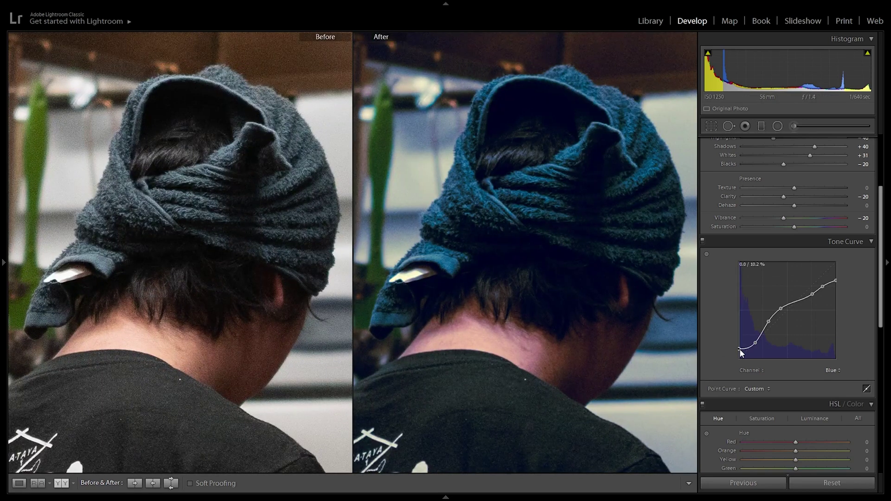
drag(740, 349, 717, 378)
click(677, 350)
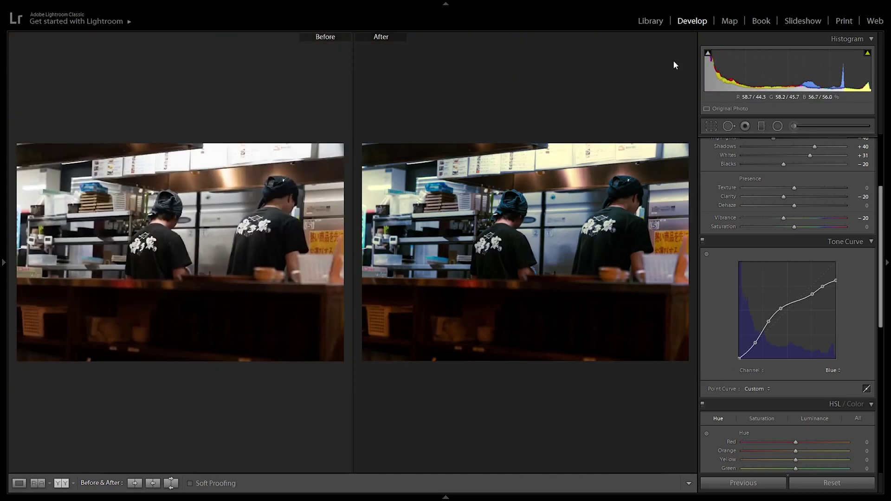
click(650, 21)
Apply Raylivez to the camouflage-jacket crowd photo and adjust Exposure, trying +1.97 and +3.87 before easing back.
key(d)
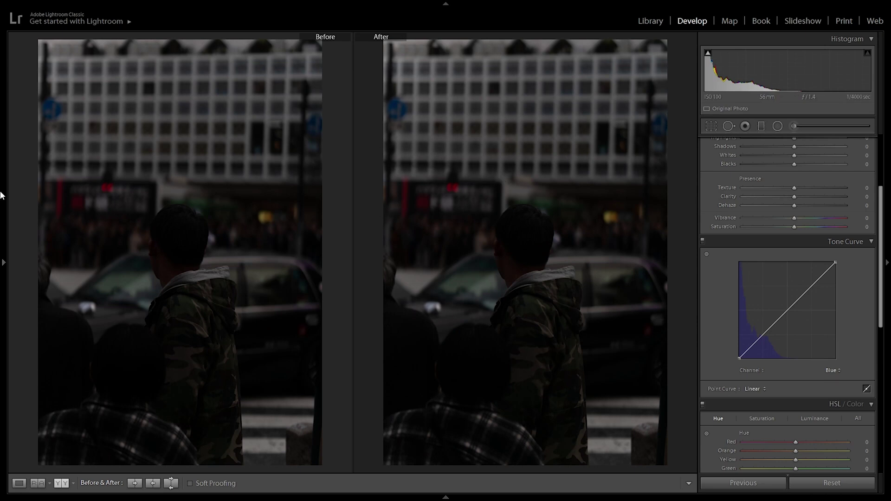
mouse_move(4, 256)
click(56, 265)
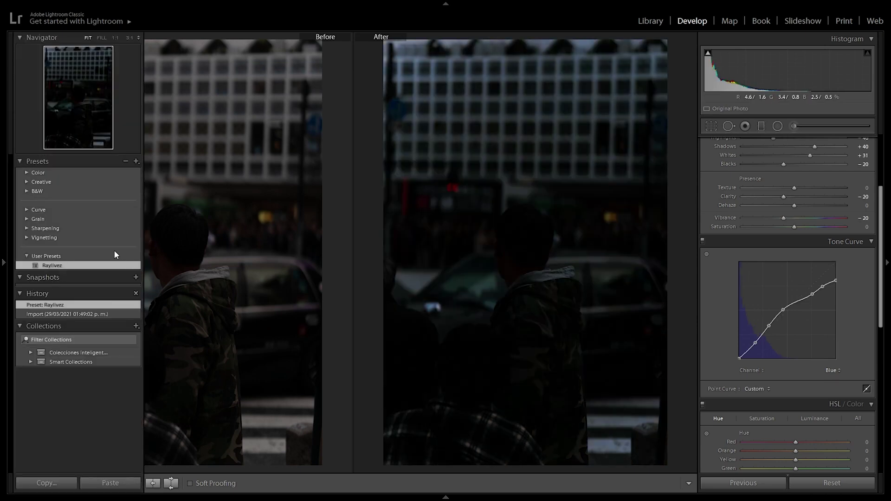
scroll(820, 214, up, 5)
drag(794, 237, 818, 238)
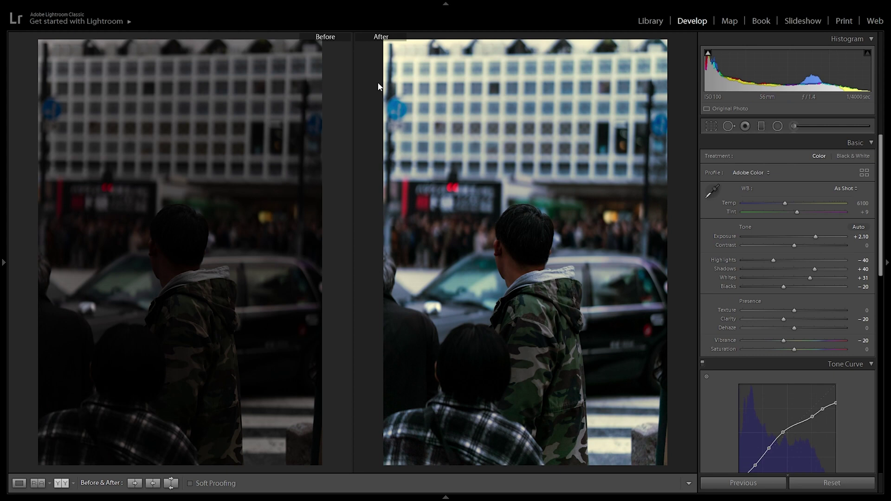
drag(817, 237, 831, 234)
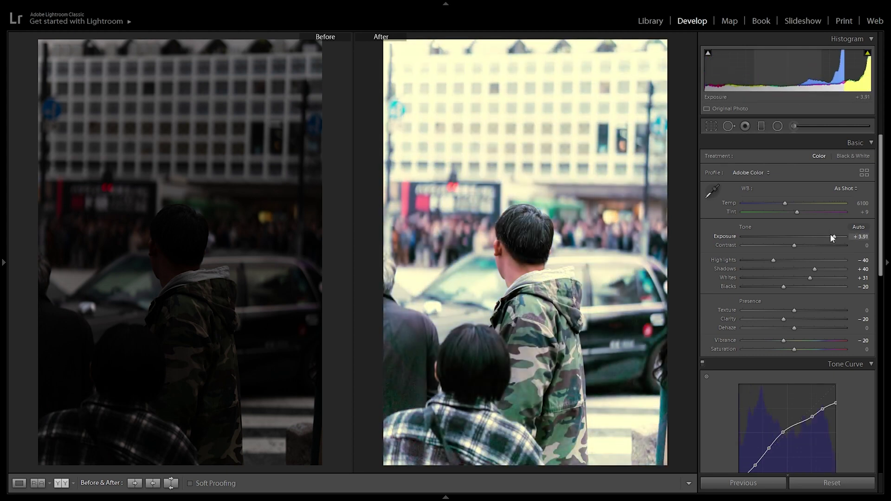
mouse_move(825, 236)
mouse_down()
mouse_move(776, 238)
mouse_move(818, 233)
mouse_up()
scroll(813, 233, down, 3)
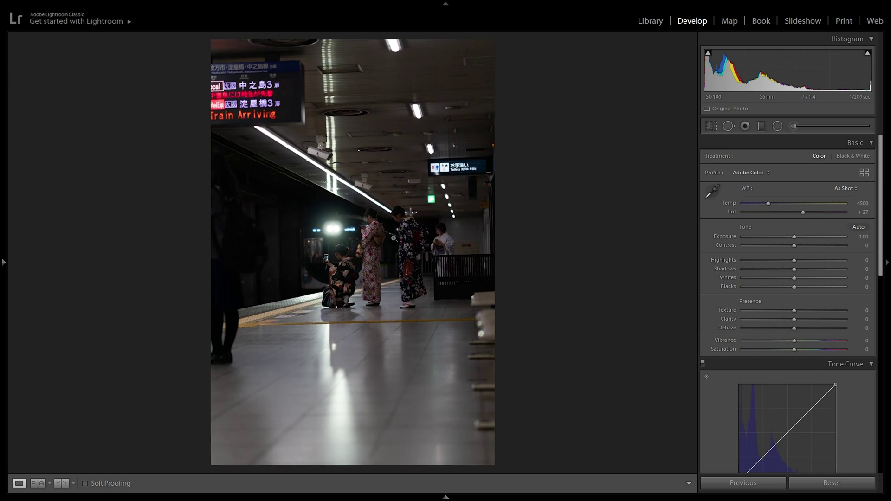
Apply Raylivez to the subway platform photo, with Exposure +0.66 and Temp 3900.
mouse_move(4, 254)
click(52, 265)
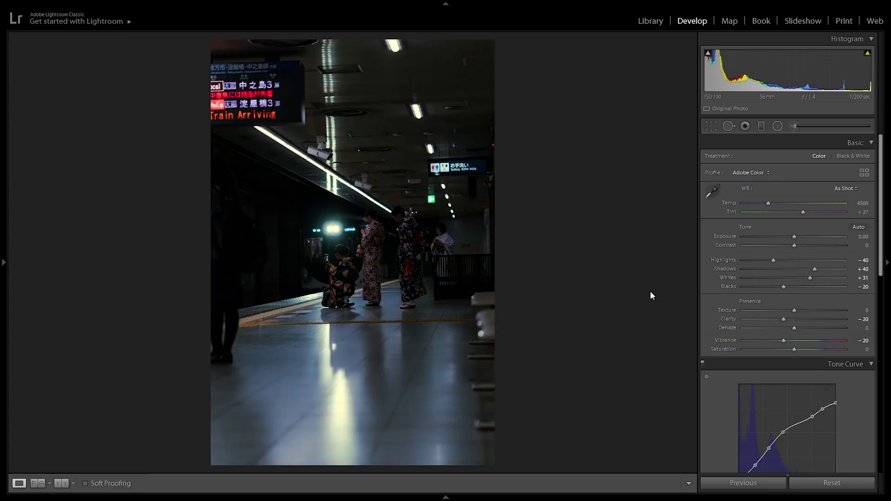
drag(804, 239, 802, 236)
drag(803, 239, 803, 240)
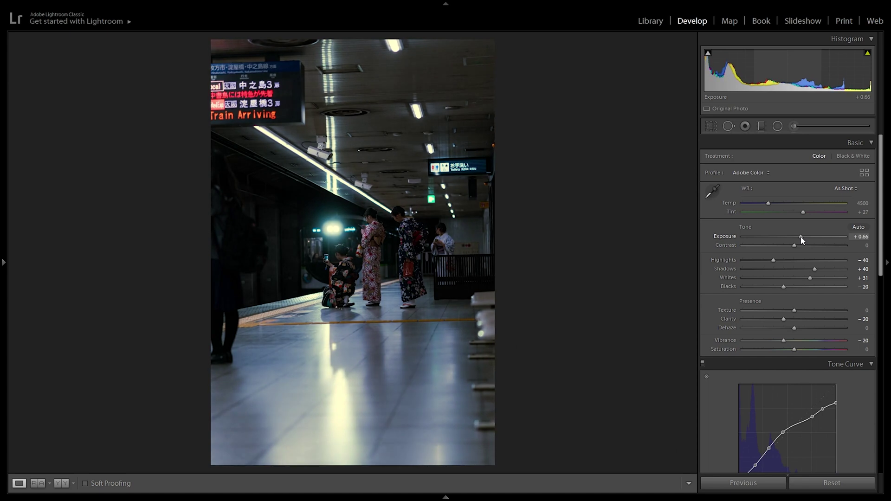
click(370, 275)
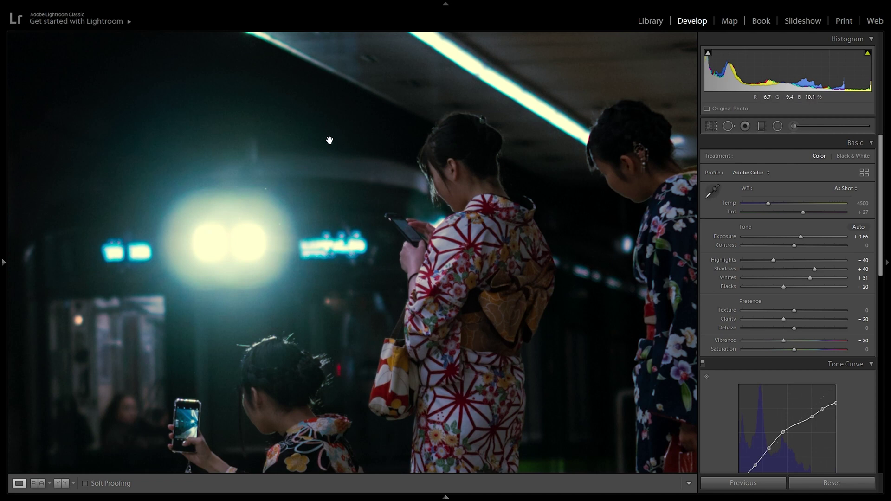
click(396, 261)
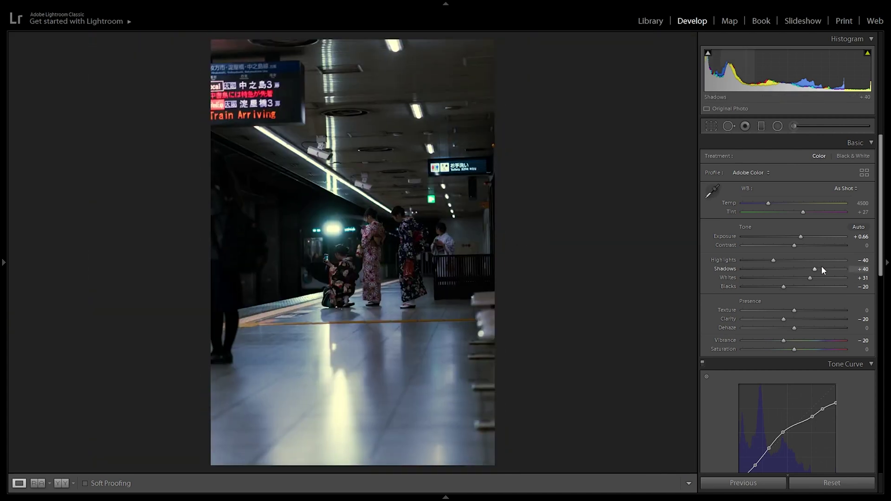
drag(768, 204, 762, 206)
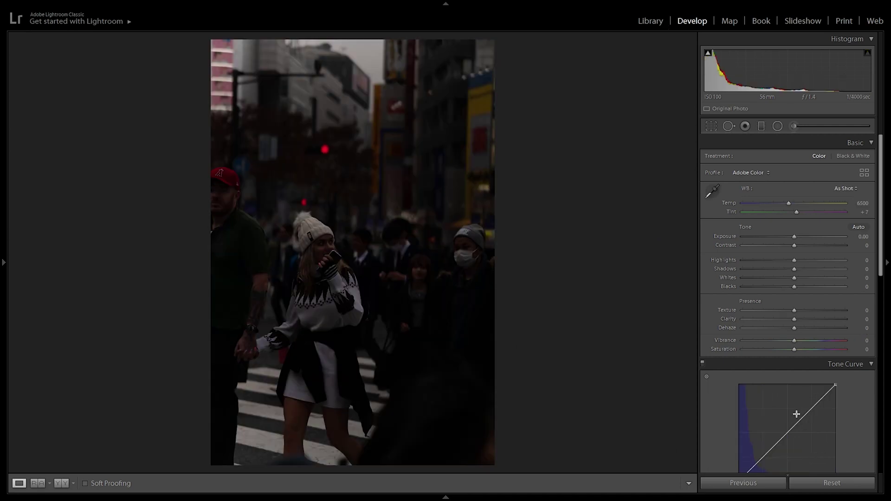
Apply Raylivez to the crosswalk photo and brighten its Exposure.
mouse_move(1, 367)
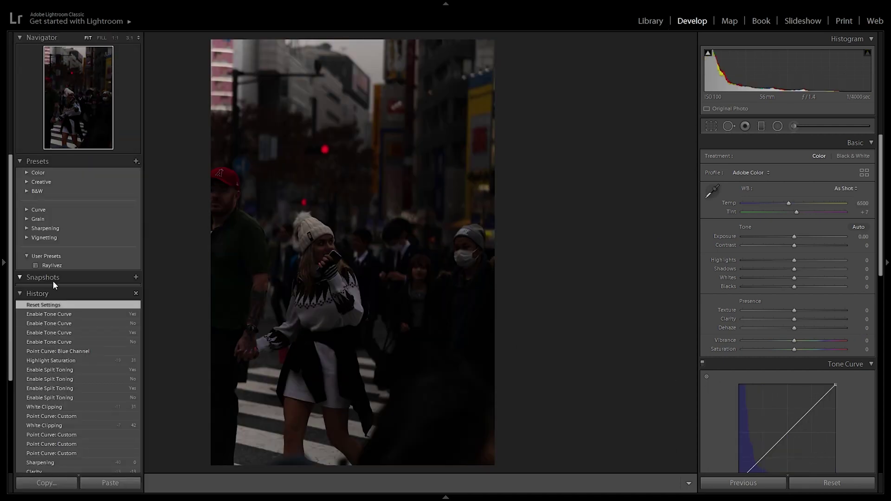
click(60, 265)
mouse_move(817, 244)
mouse_down()
mouse_move(801, 239)
mouse_move(820, 237)
mouse_up()
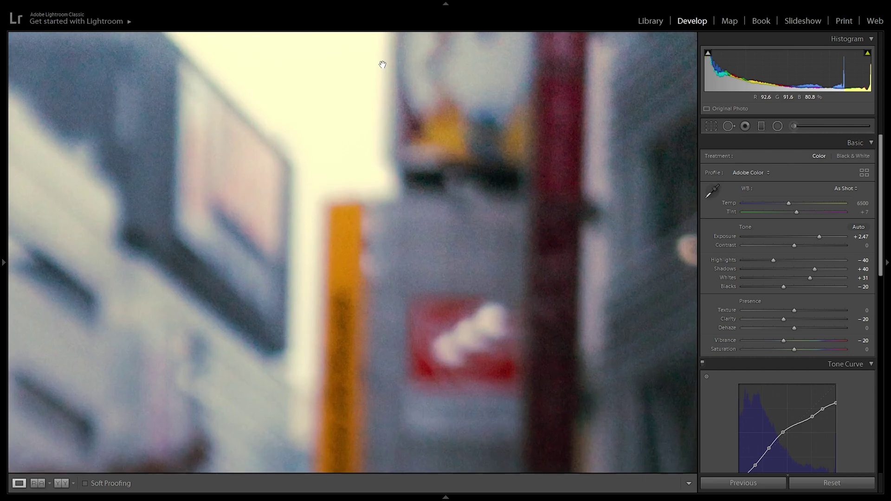
Inspect the crowd close-up, then lift the Blue curve's lower control point.
click(392, 72)
click(395, 169)
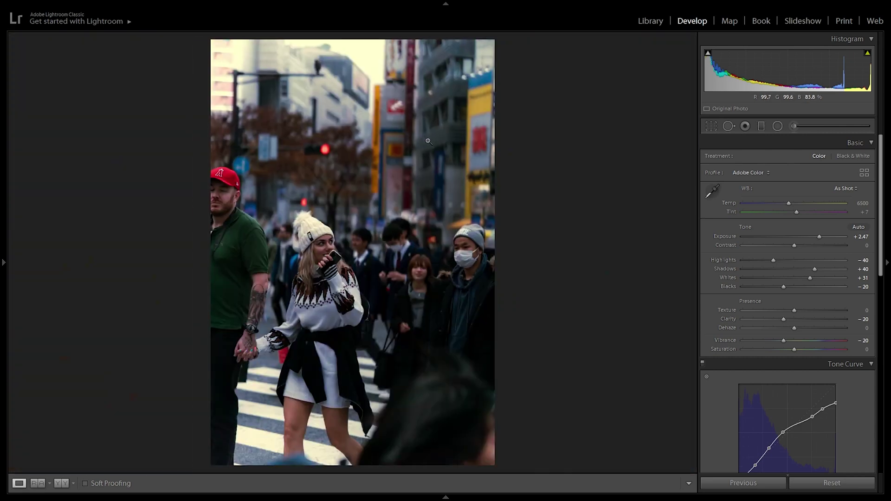
click(441, 274)
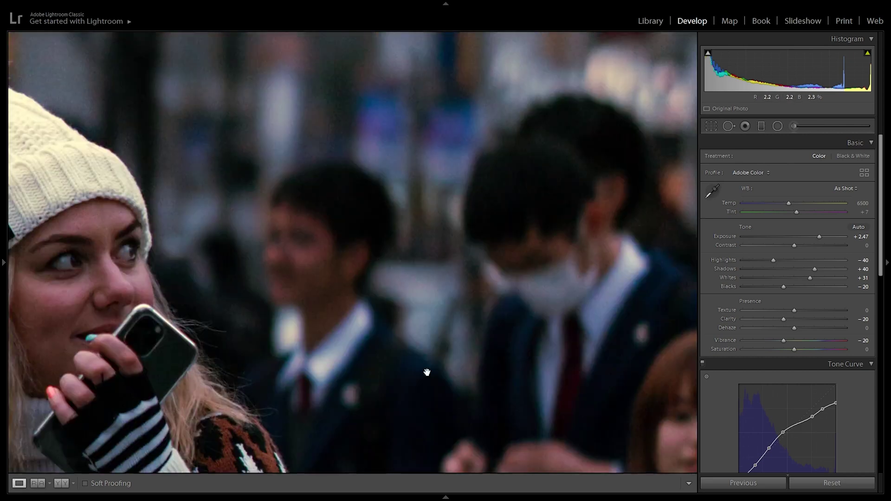
drag(428, 371, 421, 276)
drag(441, 209, 245, 390)
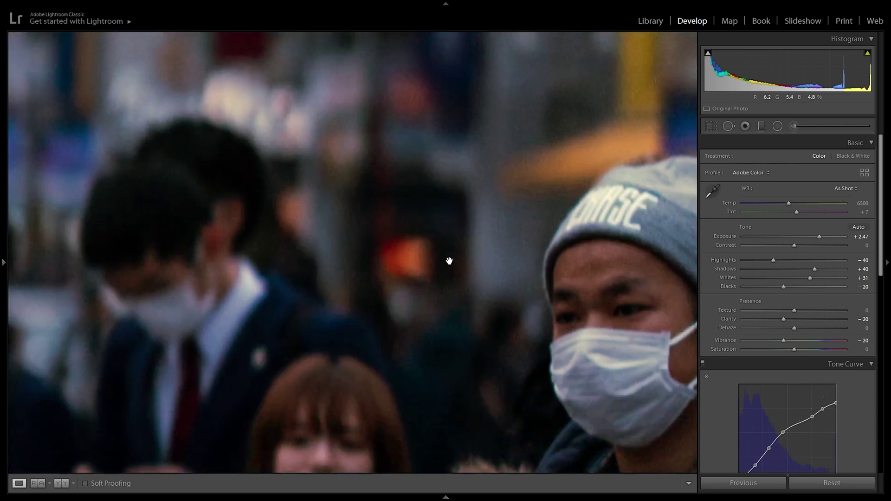
click(449, 258)
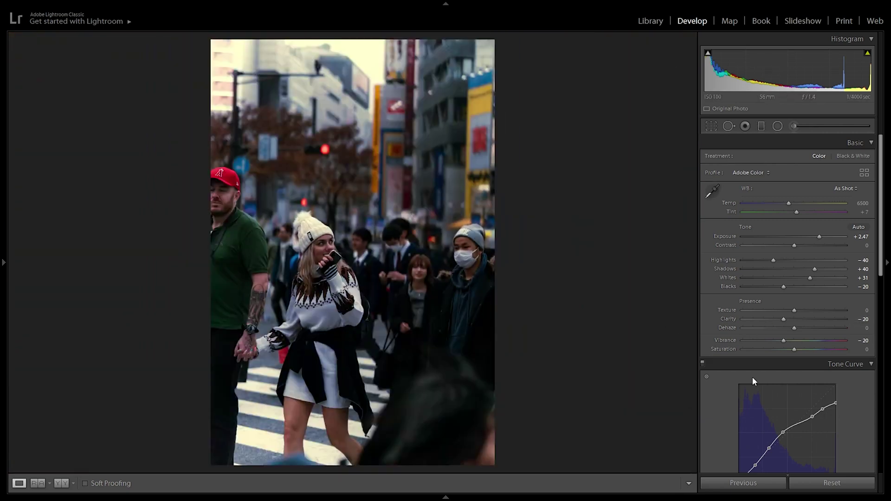
scroll(736, 366, down, 2)
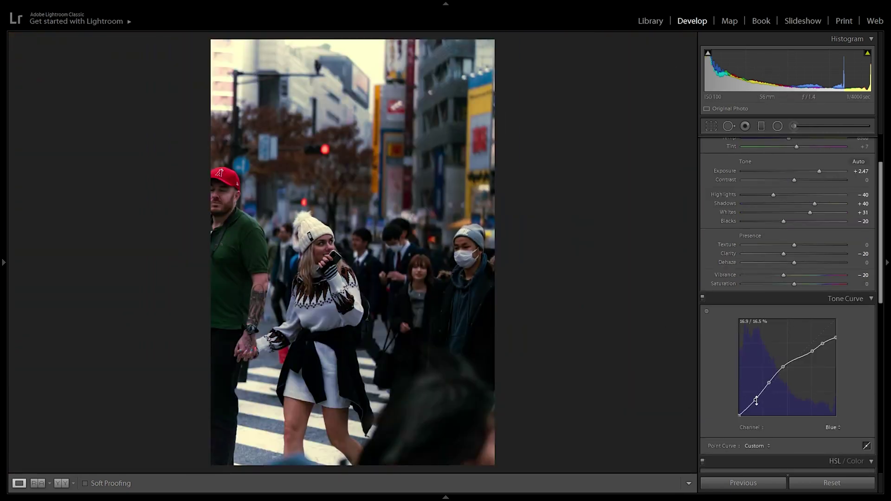
drag(755, 400, 753, 397)
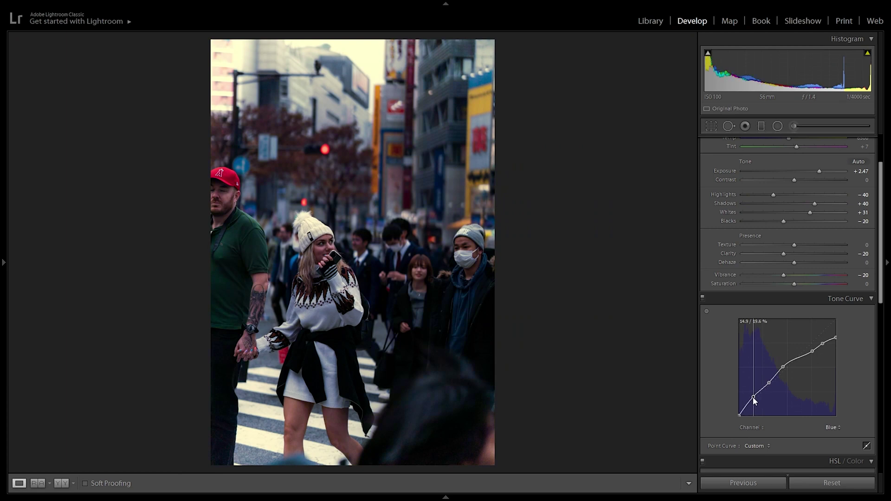